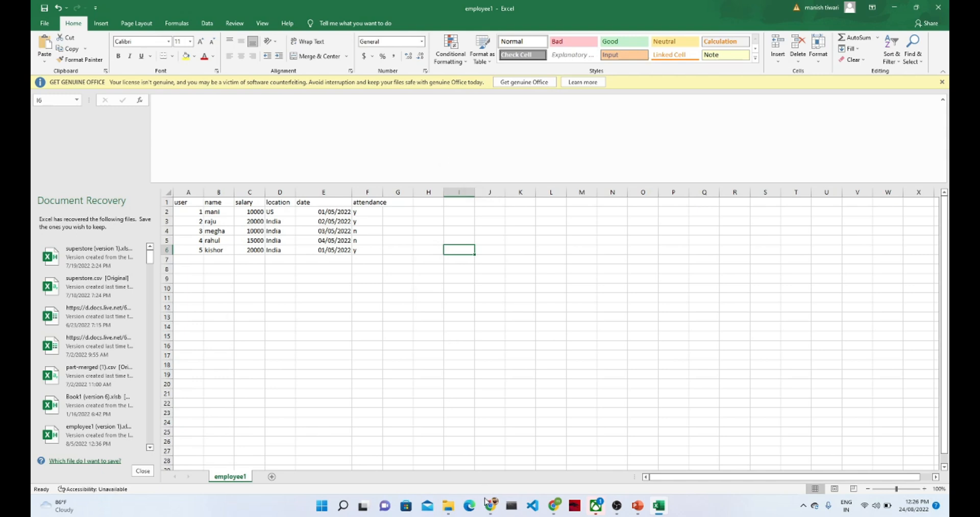
Switch to the AWS Management Console in Chrome and open the S3 service
mouse_move(490, 505)
click(579, 465)
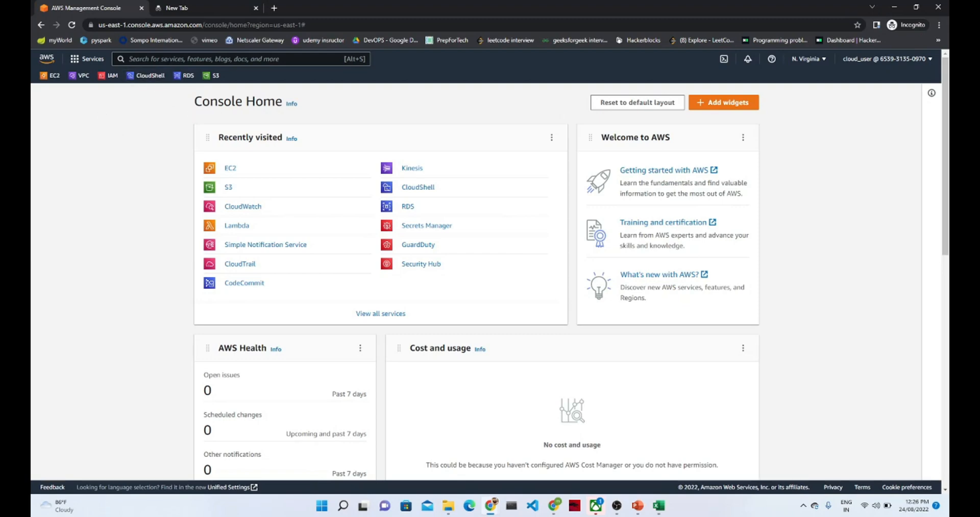
key(alt+s)
text(s3)
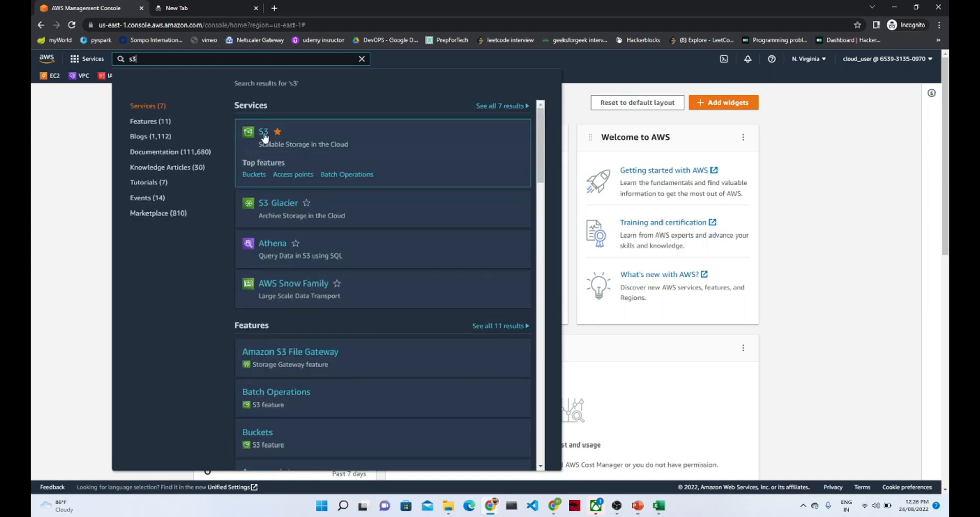
click(264, 133)
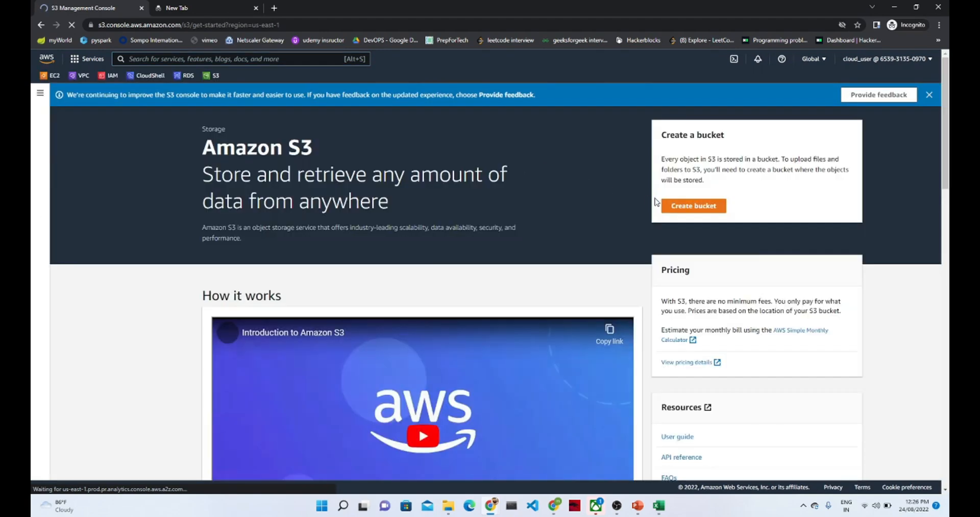
Create an S3 bucket named awsgluepractical1 in US East (N. Virginia) us-east-1, keeping the default settings
click(675, 206)
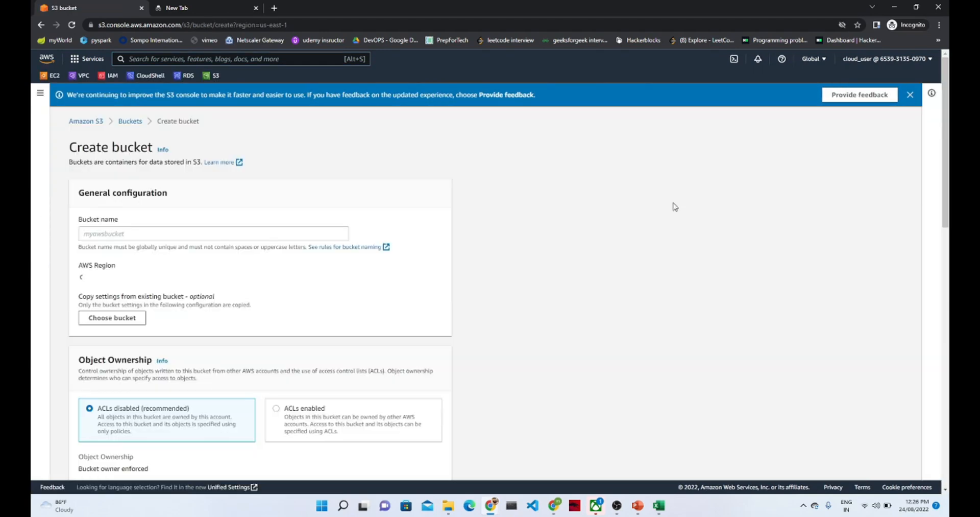
click(156, 226)
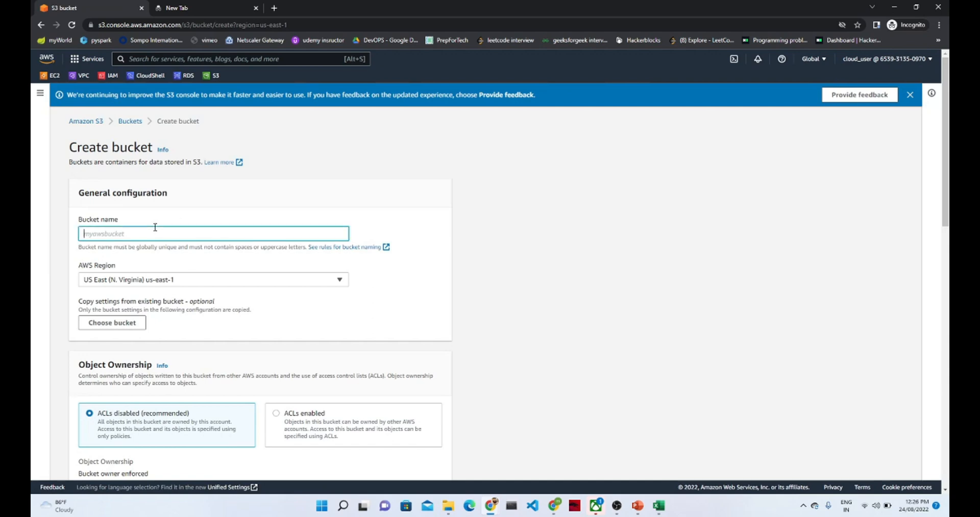
text(awsgluepractical1)
click(507, 302)
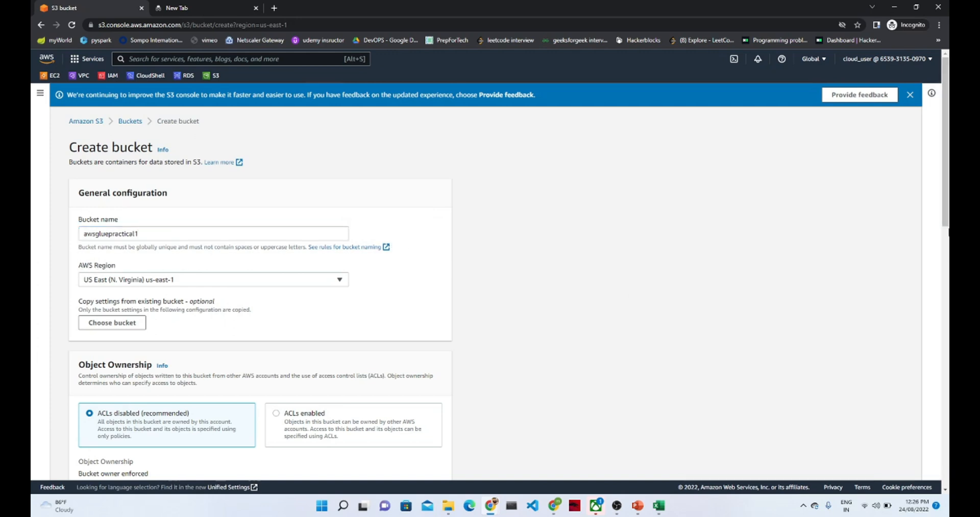
scroll(946, 189, down, 1)
drag(946, 190, 875, 462)
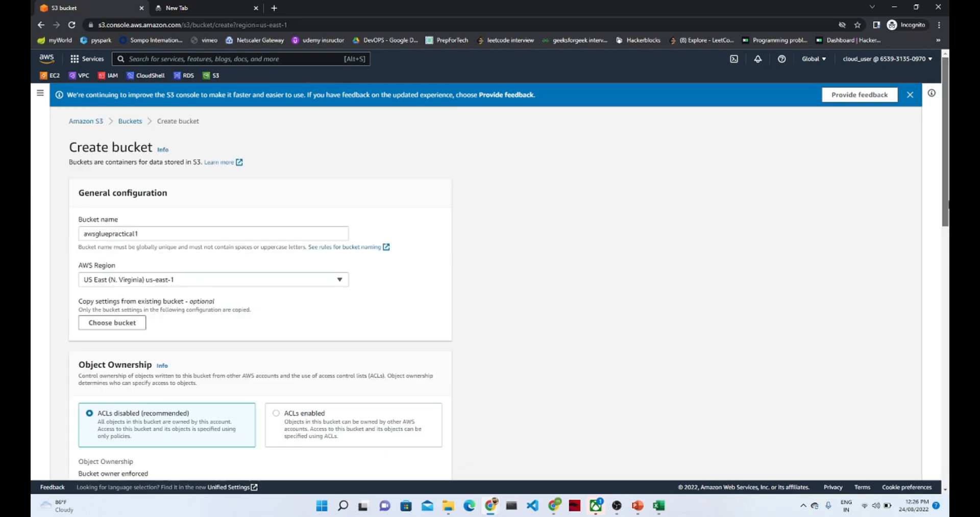
drag(940, 223, 924, 466)
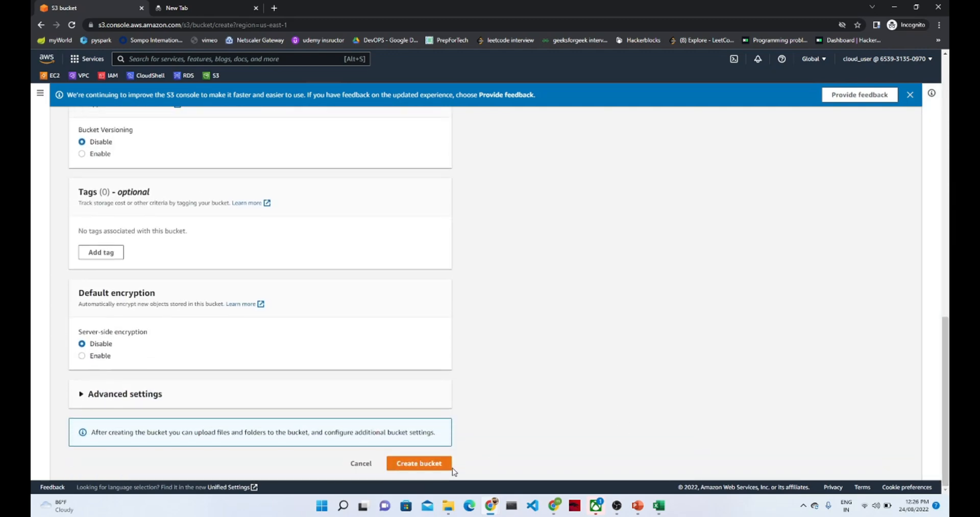
click(422, 463)
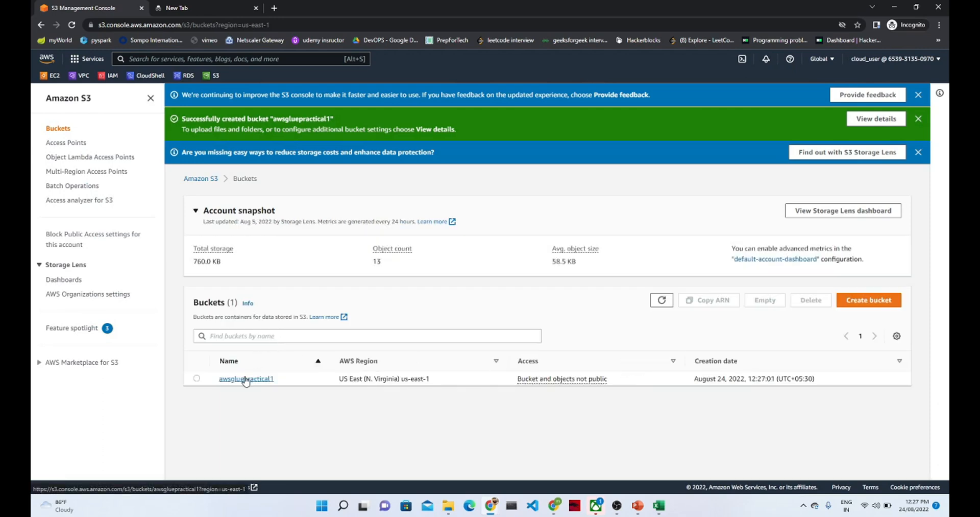
Upload employee1.csv from the employee folder on the Desktop into the awsgluepractical1 bucket and close the upload summary
click(246, 379)
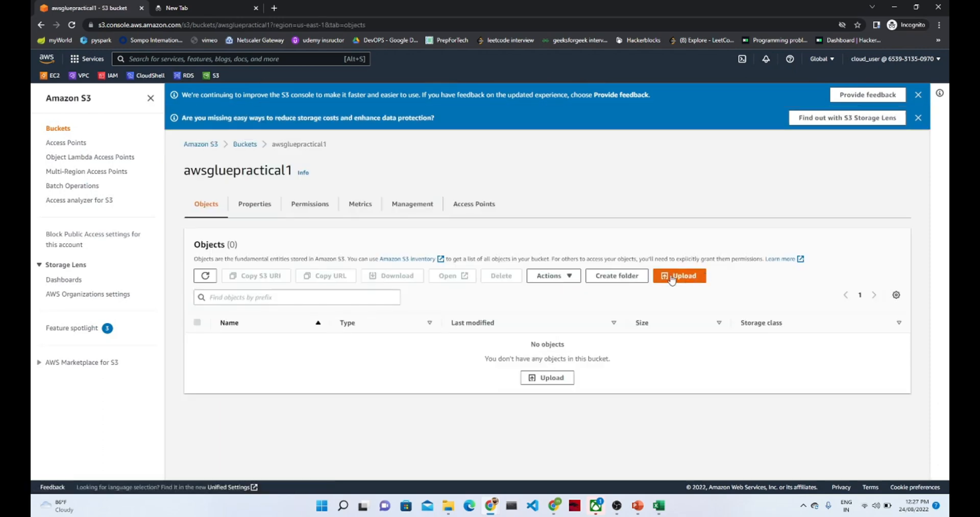
click(670, 277)
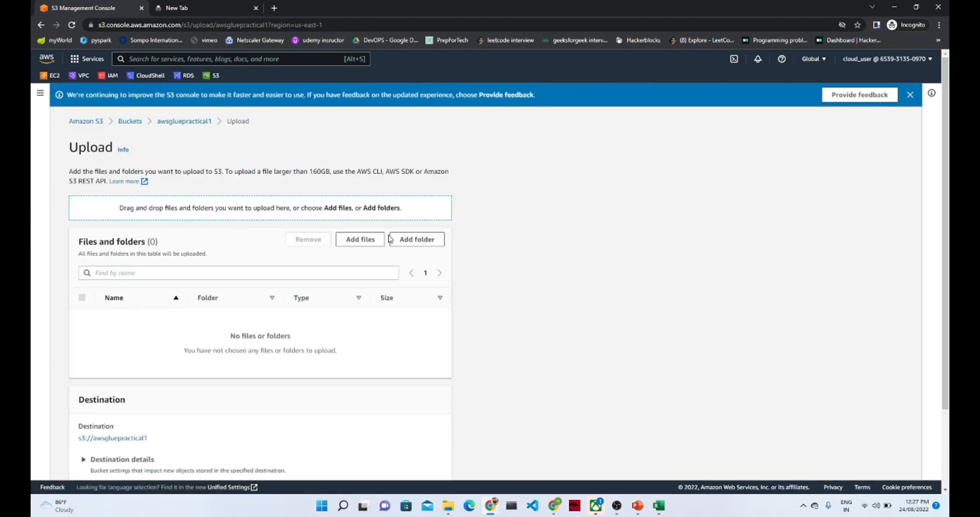
click(357, 240)
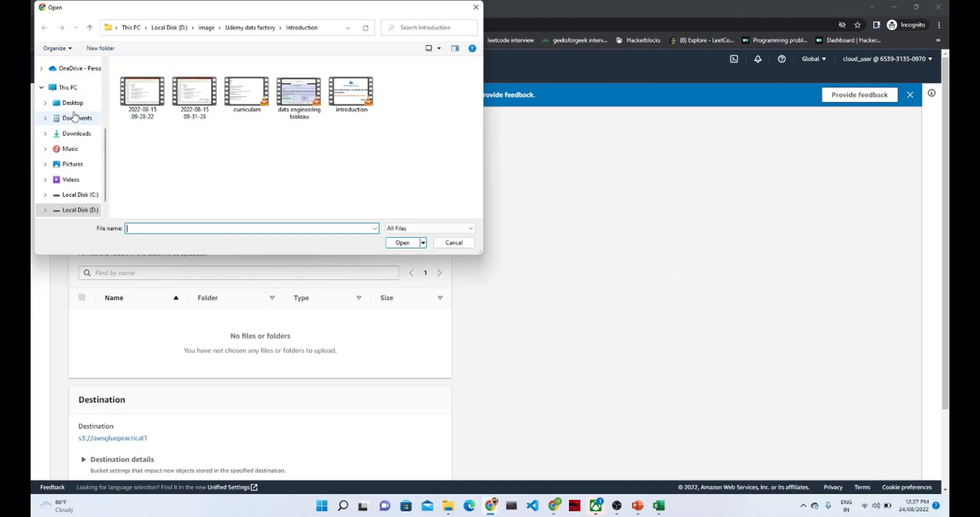
click(75, 106)
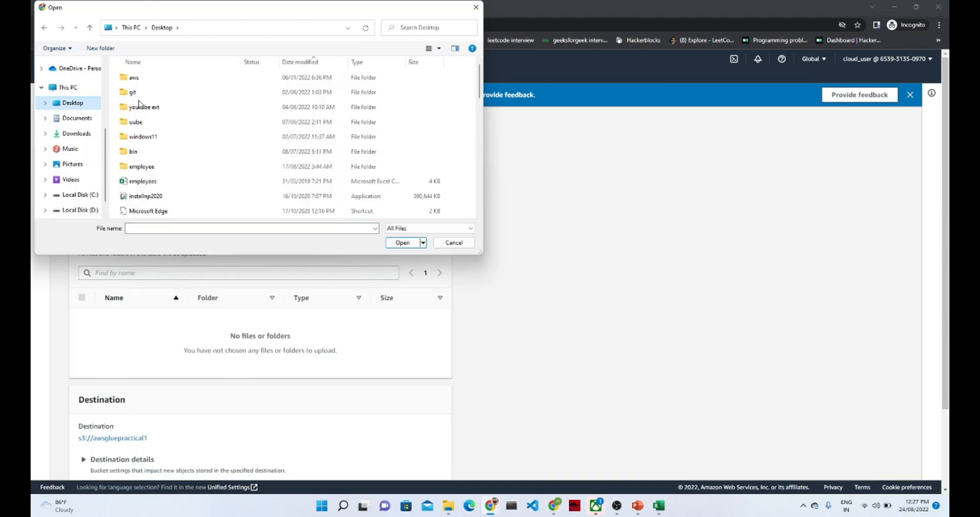
double_click(134, 165)
double_click(153, 166)
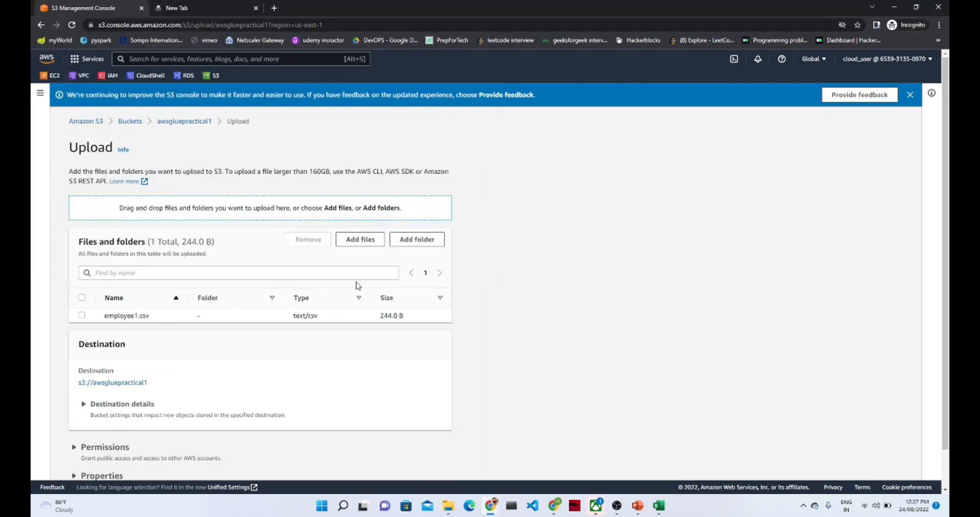
scroll(943, 394, down, 1)
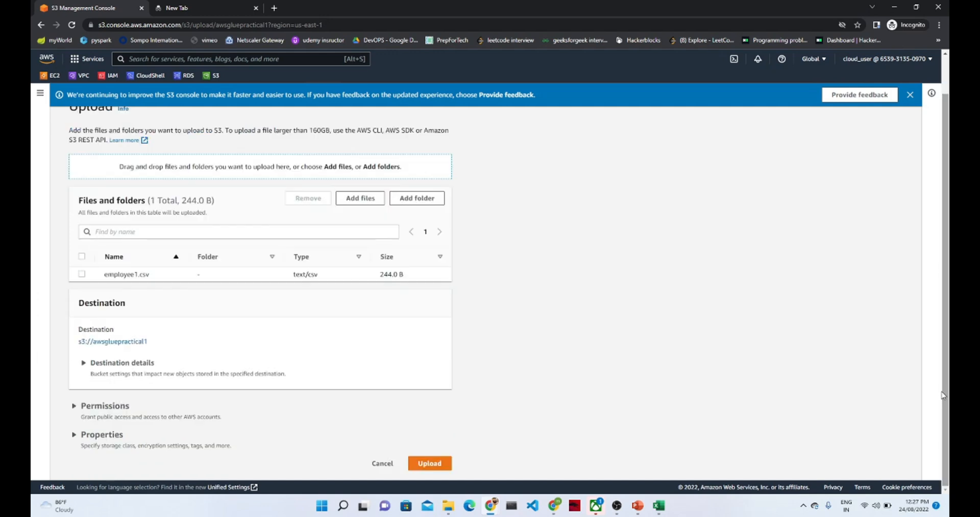
click(432, 465)
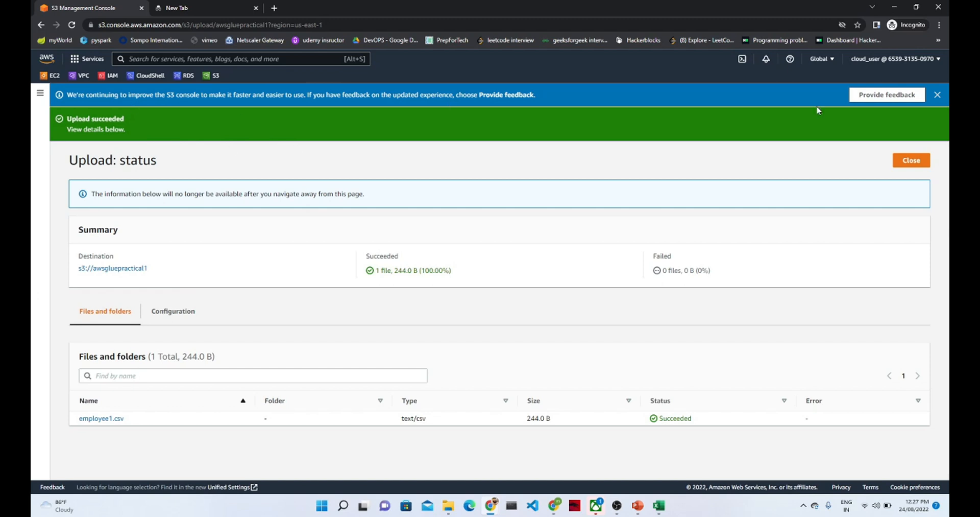
click(910, 159)
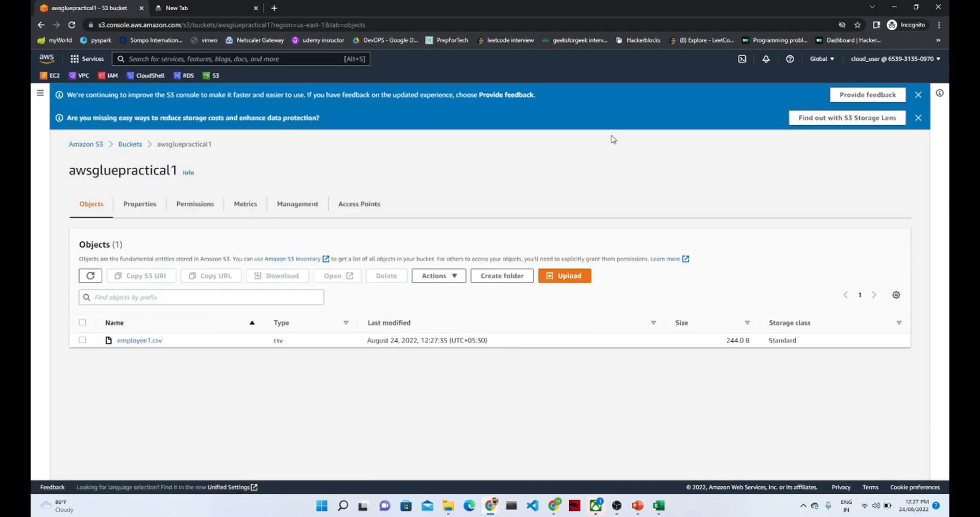
Search the console services for glue and open AWS Glue in a new browser tab
drag(225, 146, 147, 146)
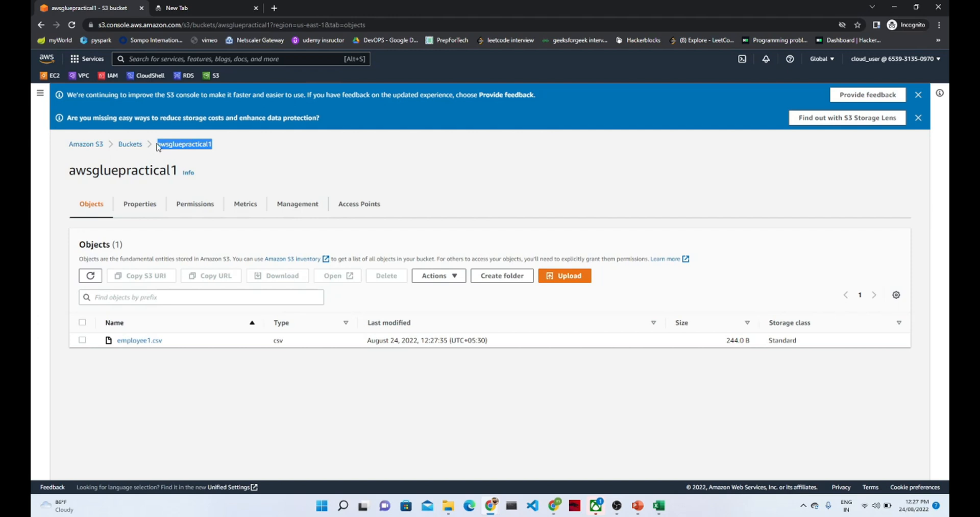
key(alt+s)
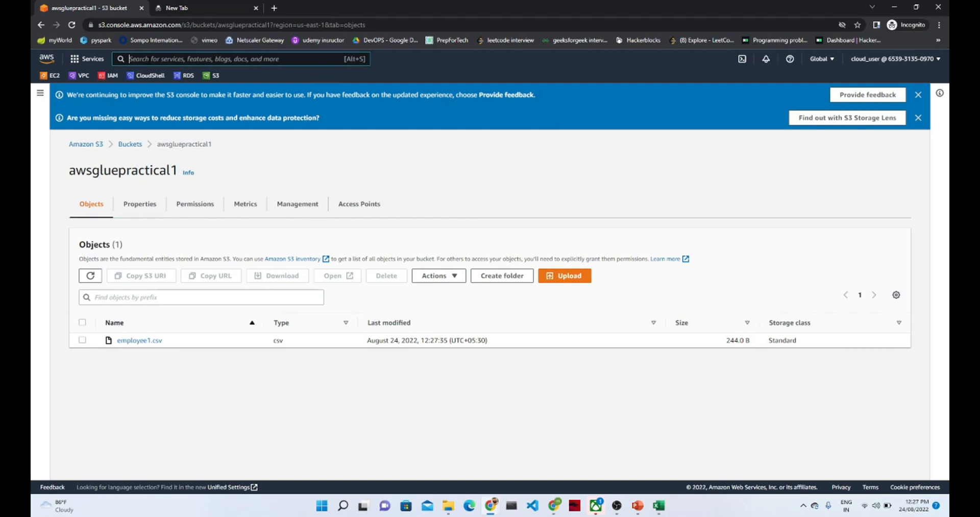
text(glue)
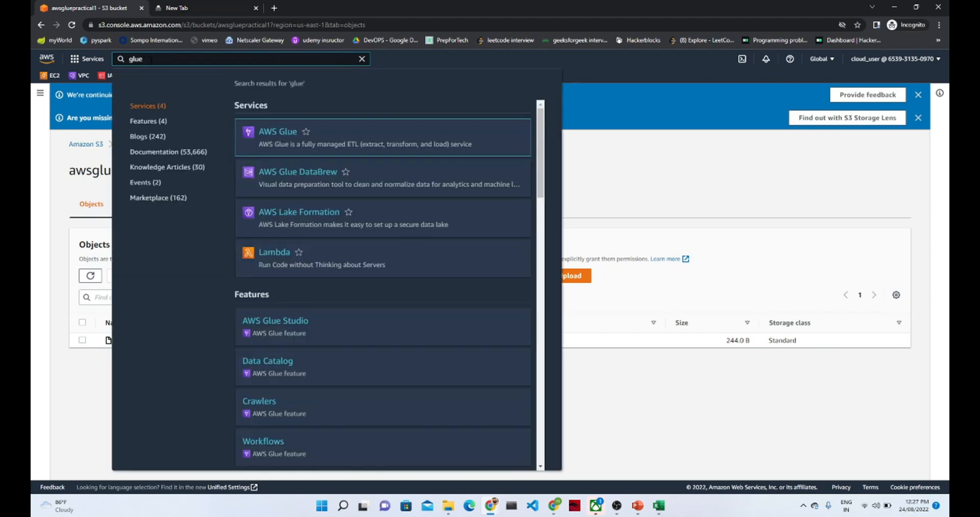
right_click(285, 134)
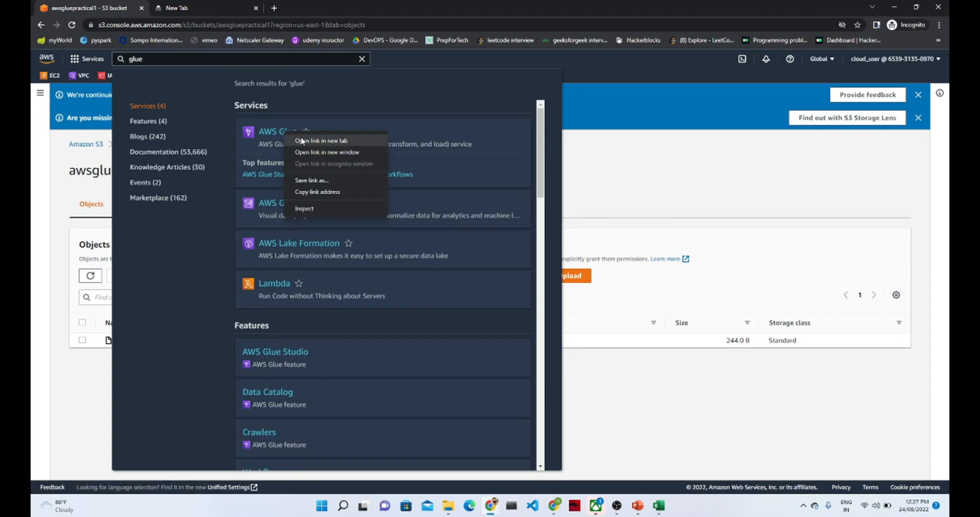
click(302, 141)
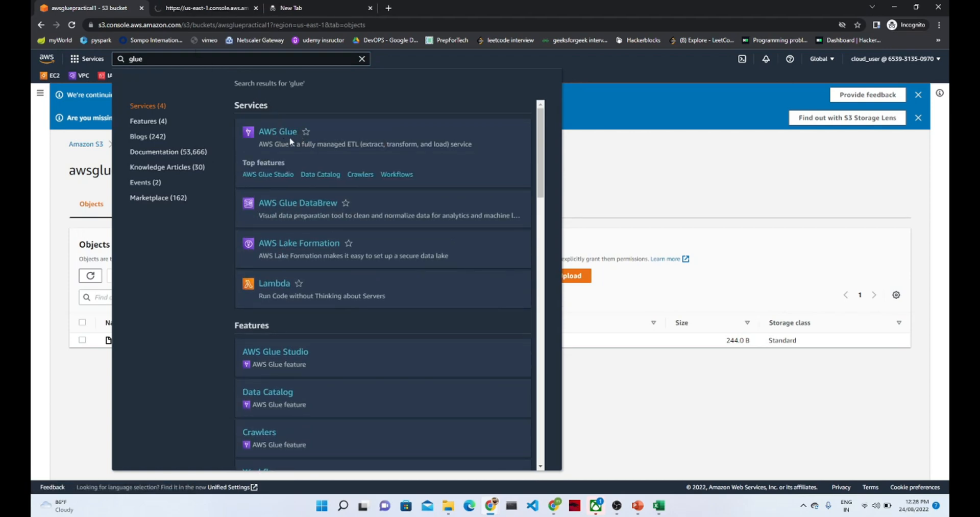
click(204, 7)
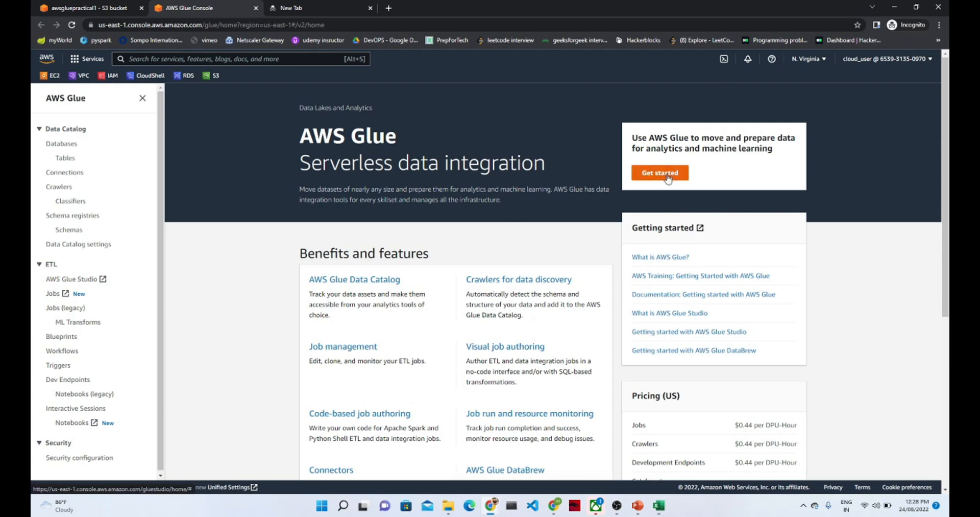
Look briefly at AWS Glue Studio, return to the Glue console and open the Crawlers list of the Data Catalog
click(666, 176)
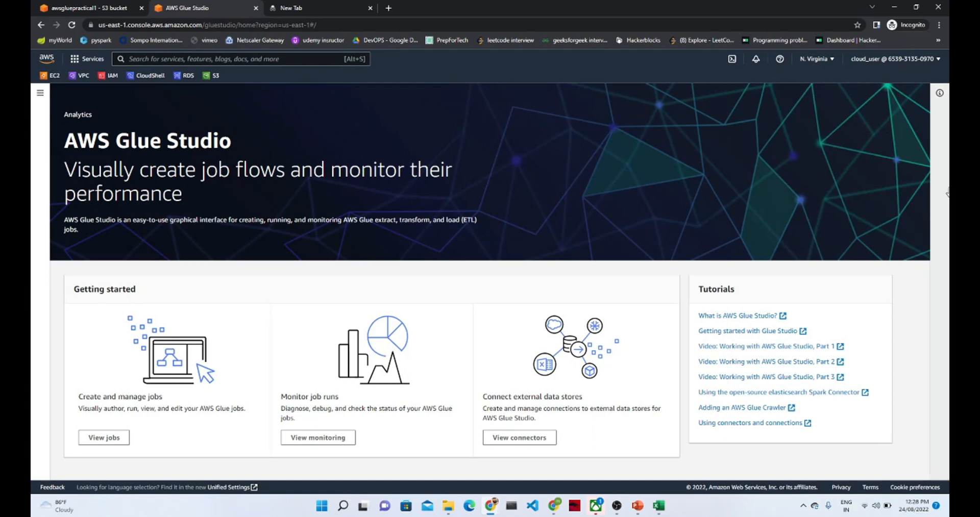
click(42, 26)
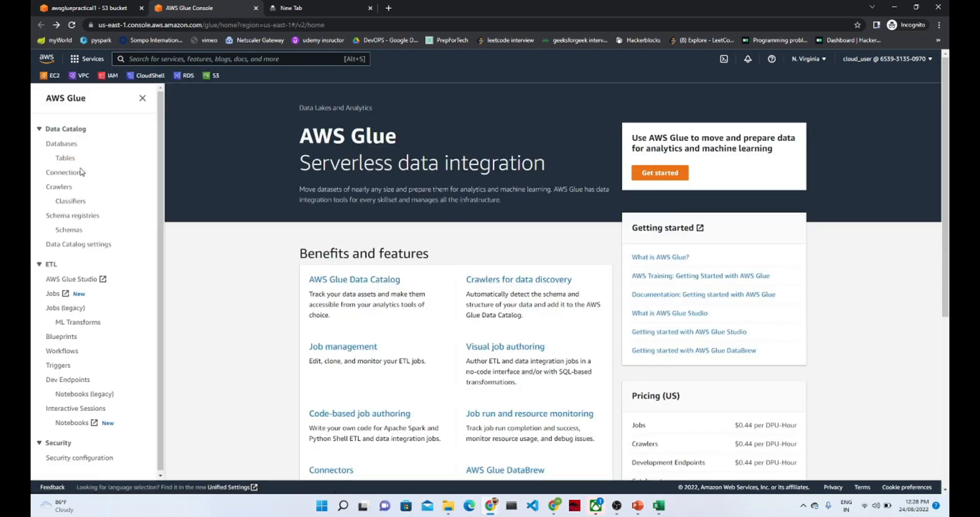
click(65, 190)
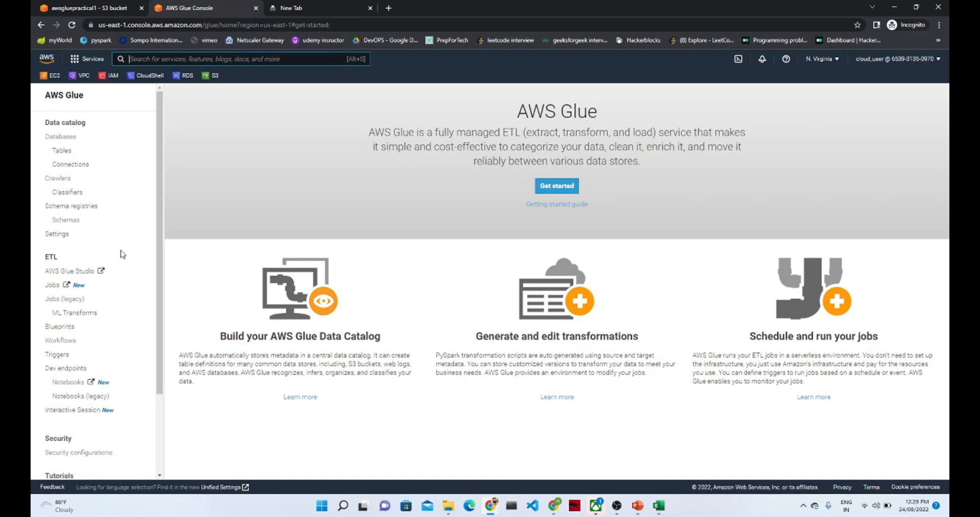
click(58, 180)
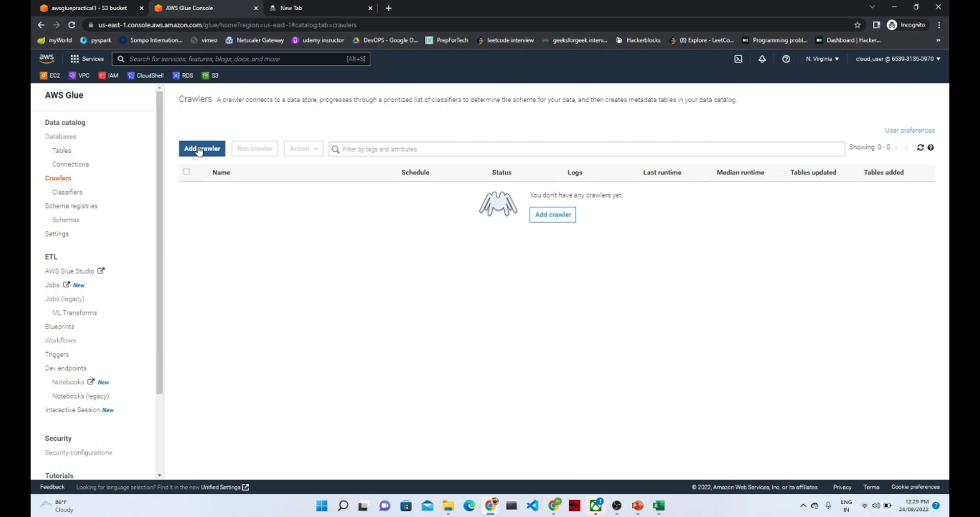
Start a new crawler named glues3practical, review its optional settings and continue with them left at their defaults
click(199, 149)
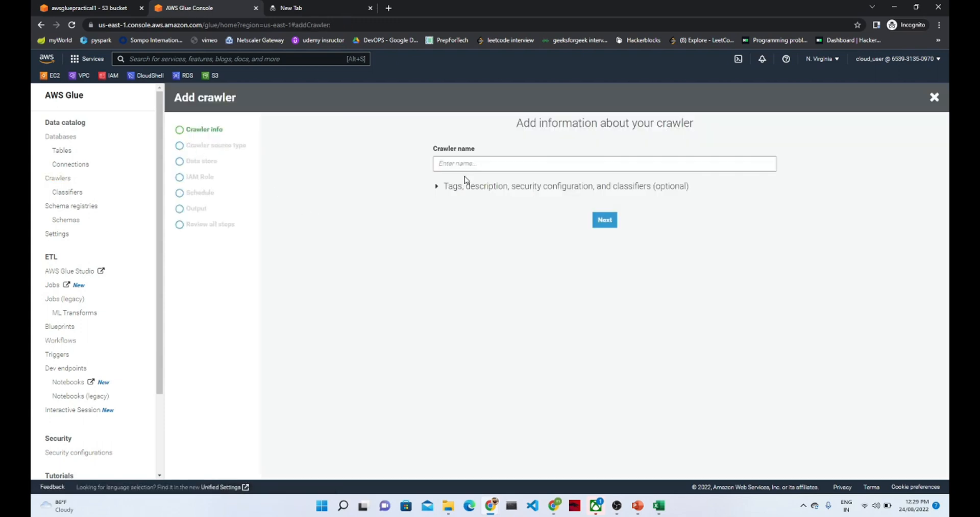
click(476, 162)
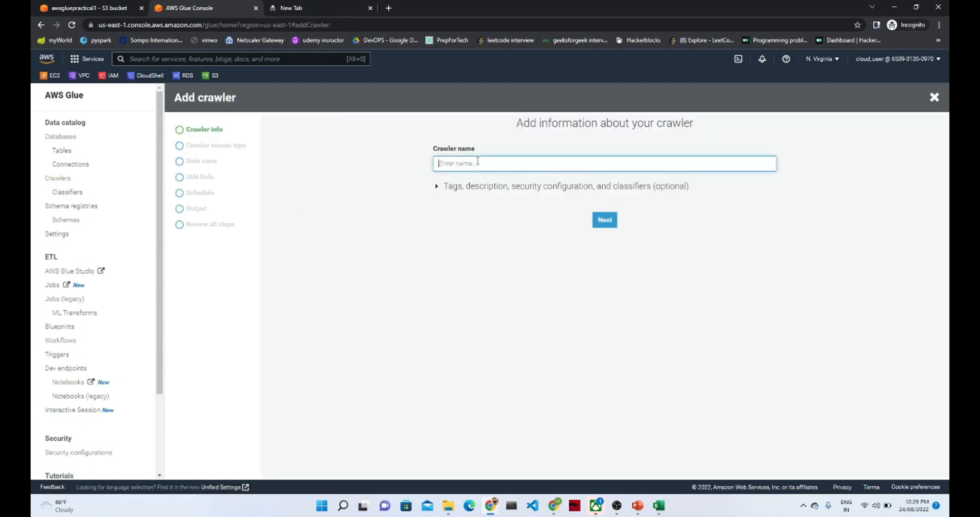
text(glues3practical)
click(436, 187)
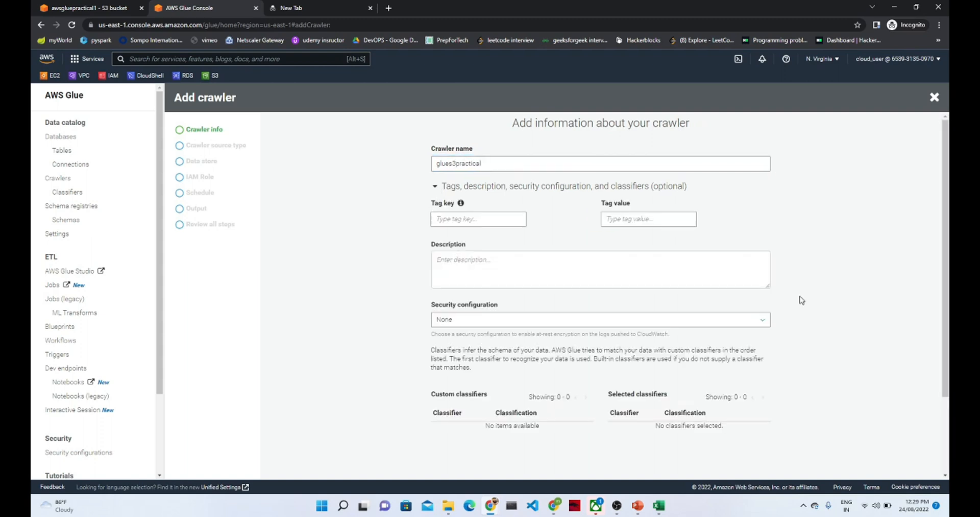
drag(945, 289, 944, 365)
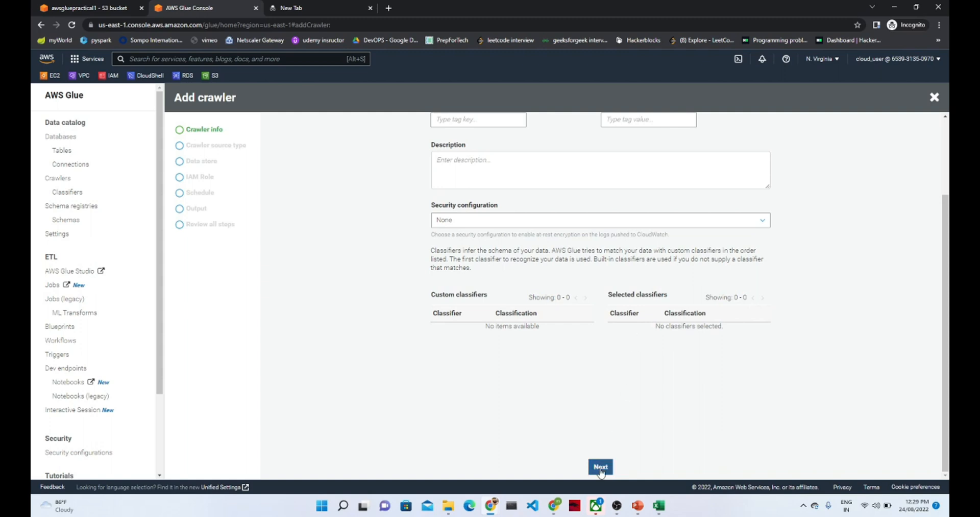
scroll(913, 296, up, 3)
scroll(919, 322, down, 3)
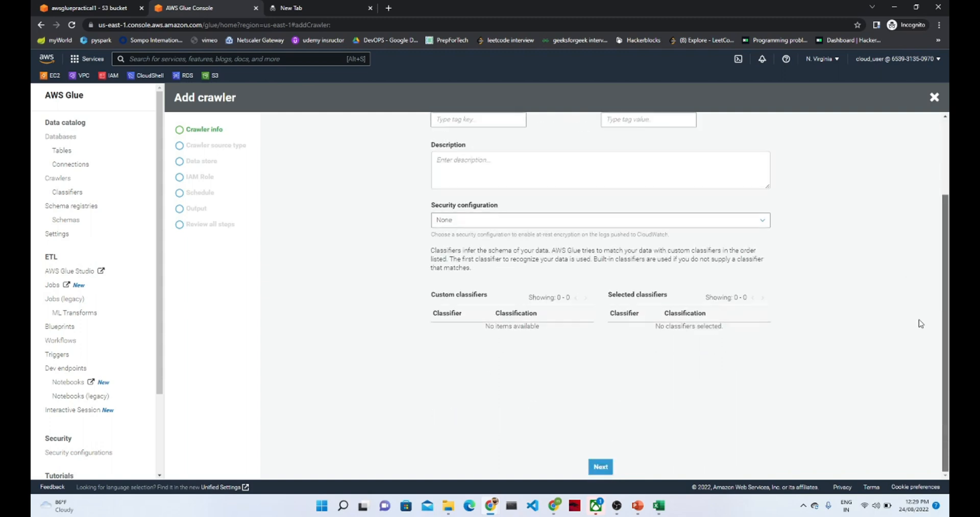
click(598, 466)
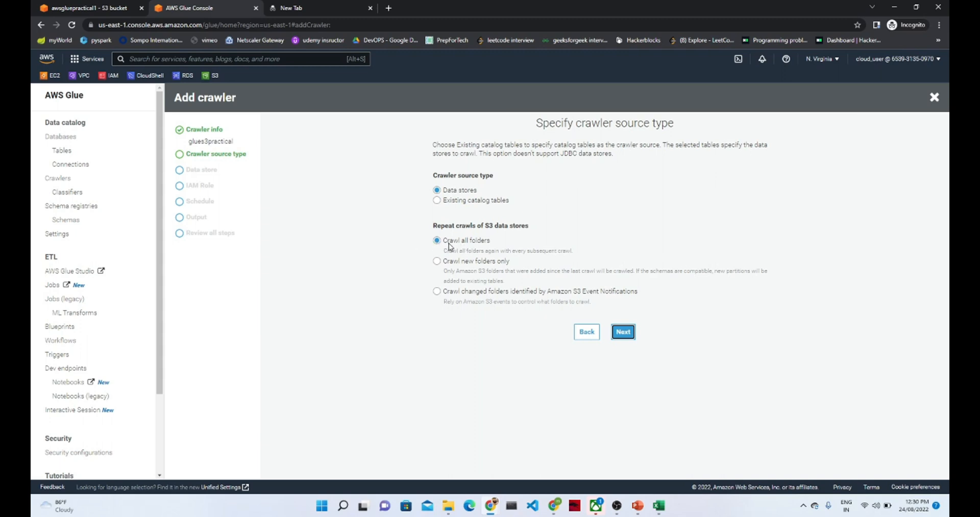
Accept Data stores as the crawler source type with Crawl all folders and continue to the data store settings
click(623, 333)
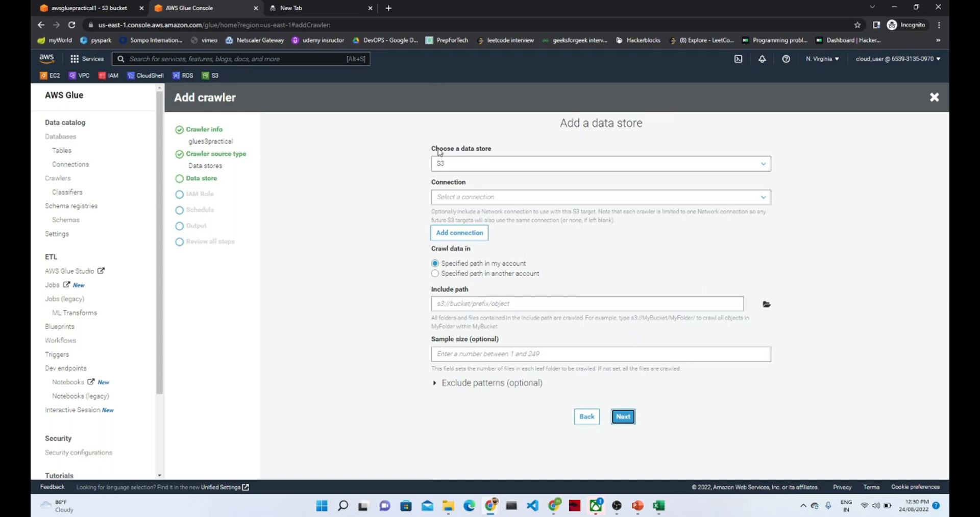
click(464, 239)
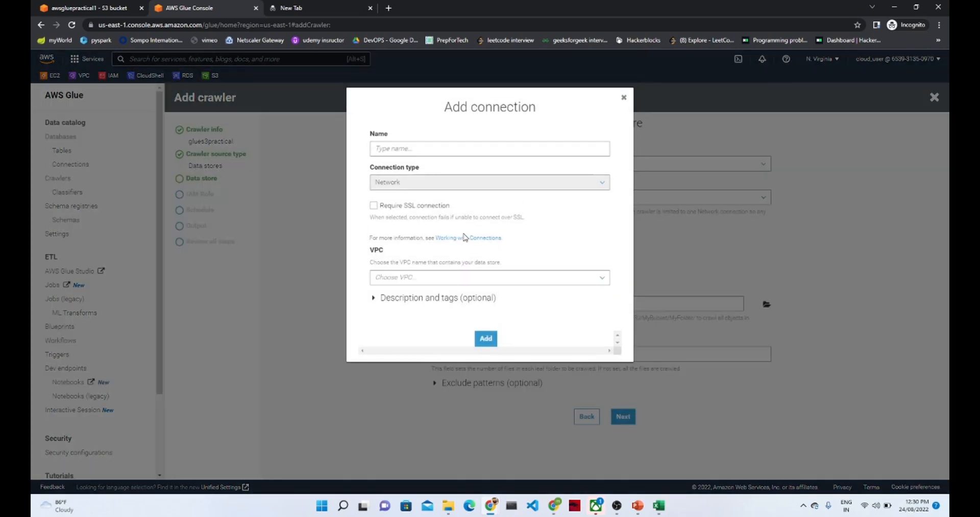
click(395, 148)
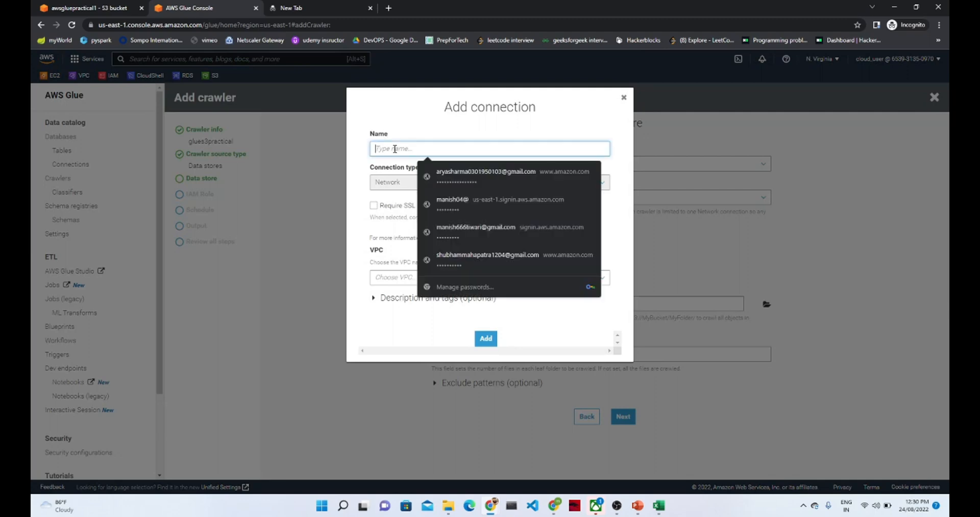
click(624, 97)
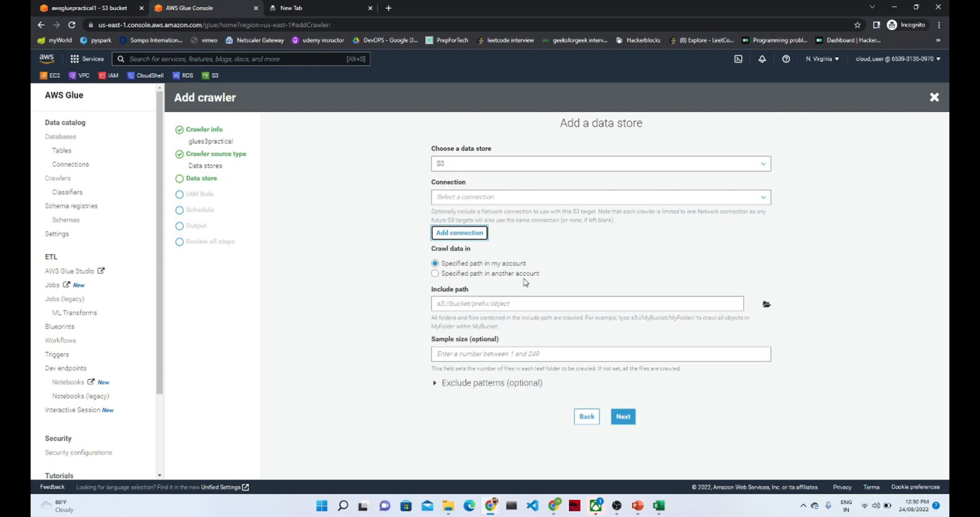
Set the S3 data store's include path to the awsgluepractical1 bucket and continue without adding another data store
click(460, 305)
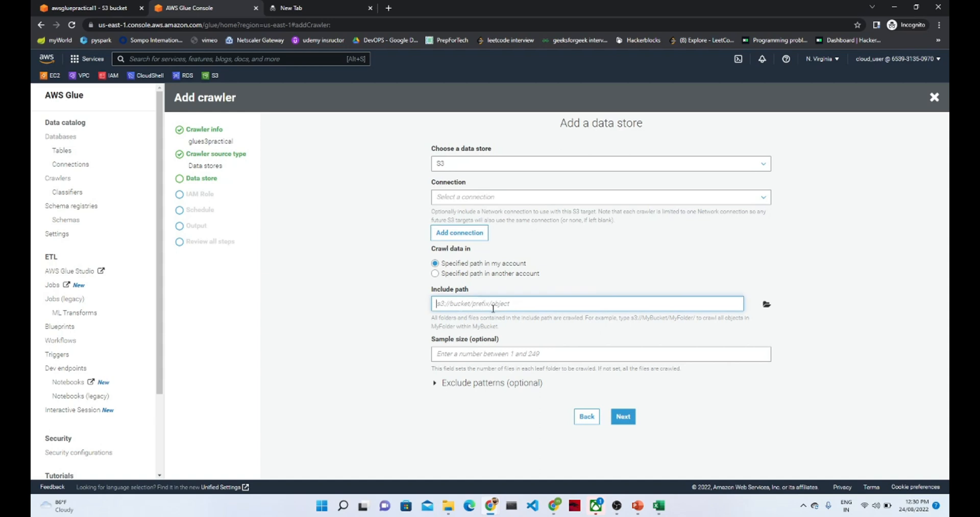
click(766, 306)
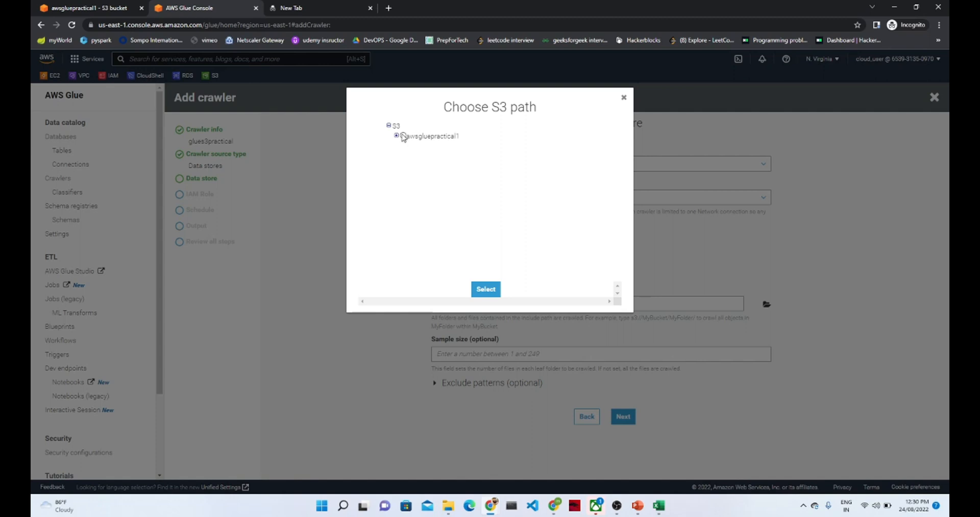
click(485, 289)
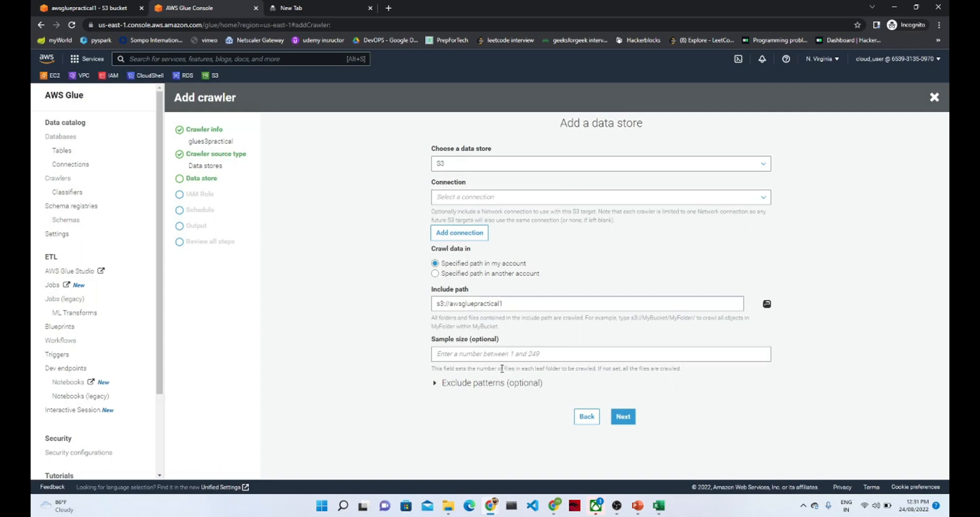
click(626, 417)
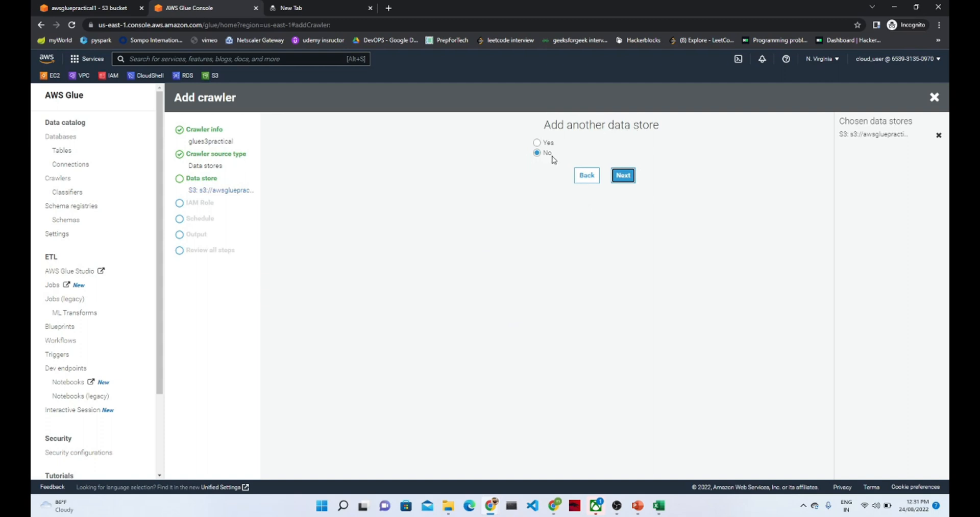
click(623, 176)
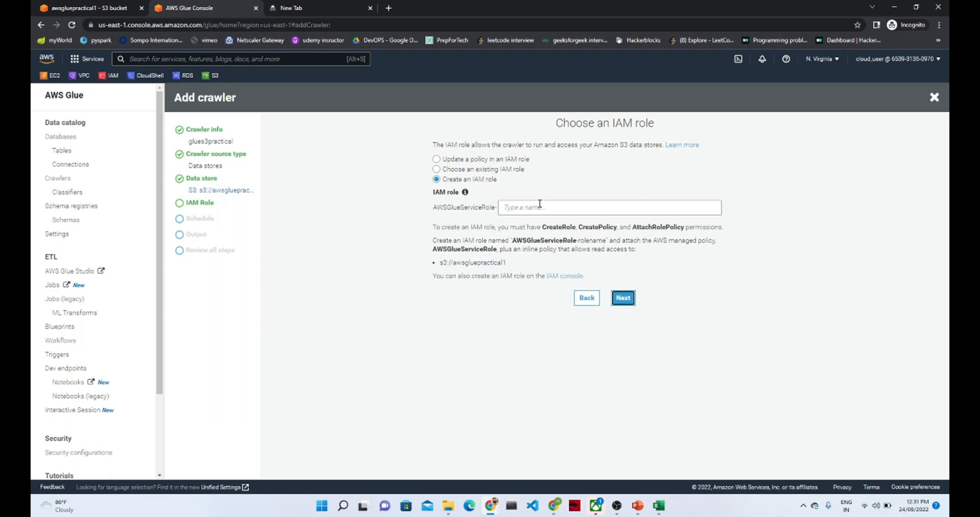
Create an IAM role for the crawler with the name suffix gluefirstpractical and continue to the schedule
click(538, 204)
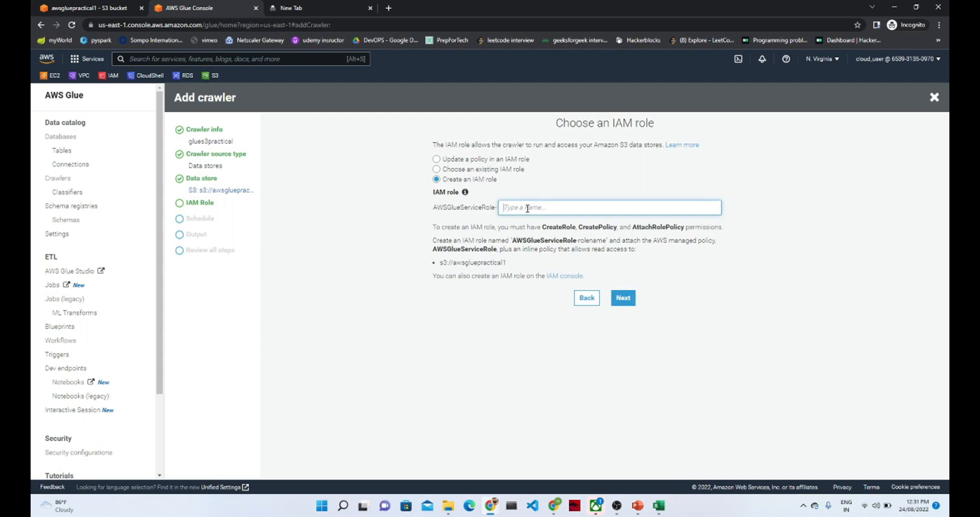
text(aw)
key(BackSpace)
key(BackSpace)
text(gluefirstprac)
click(618, 297)
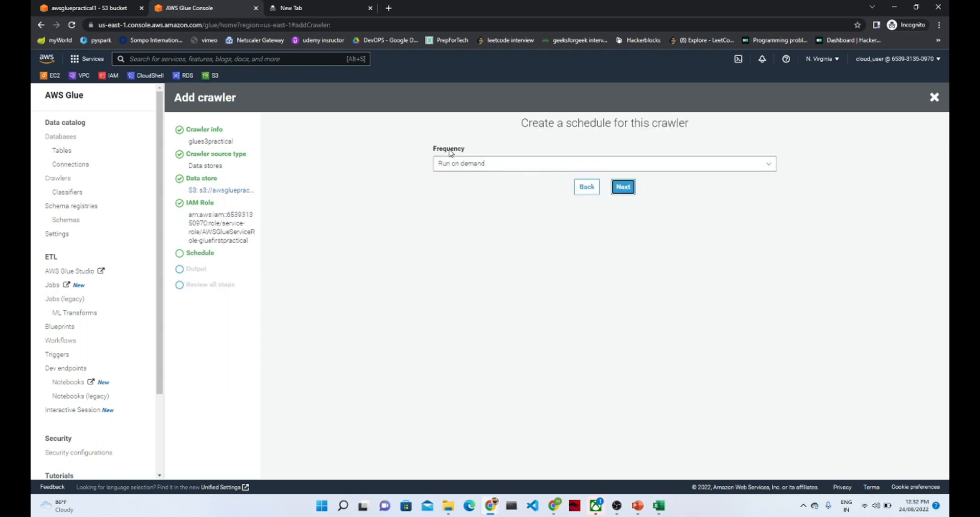
Set the crawler's schedule frequency to Run on demand and continue to the output settings
click(767, 162)
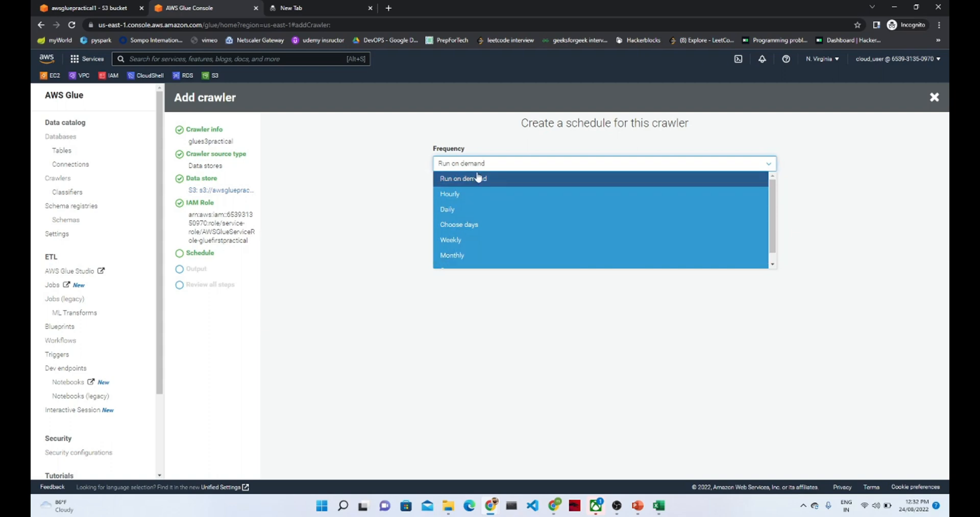
click(477, 177)
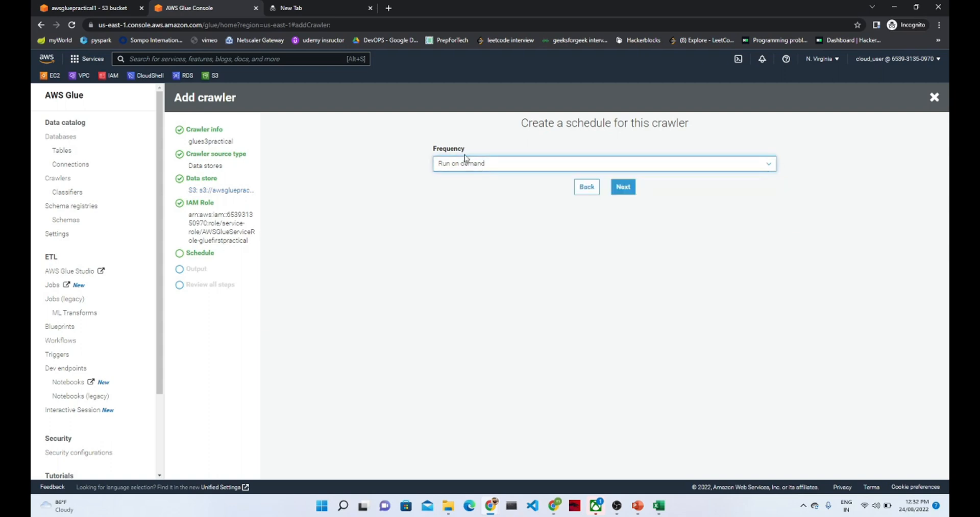
click(623, 187)
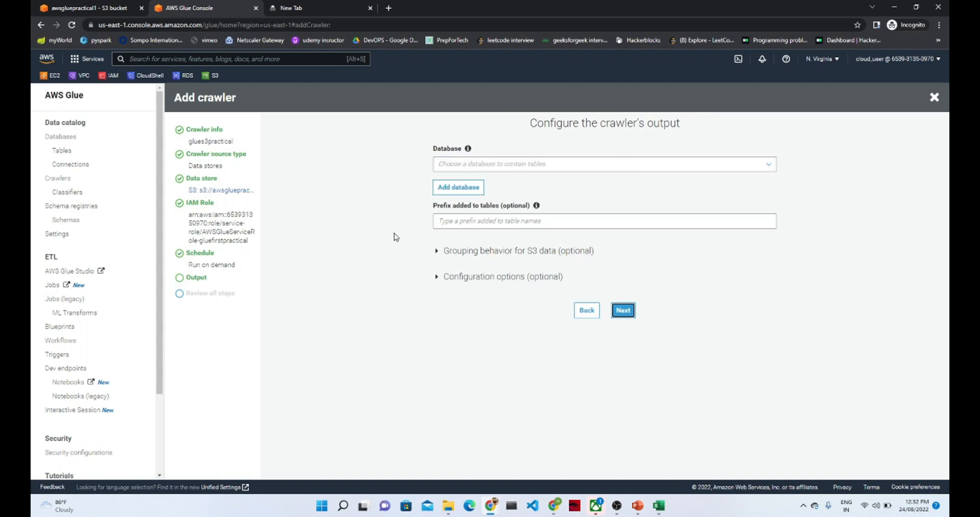
Add a new database named glue as the crawler's output database
click(512, 166)
click(445, 187)
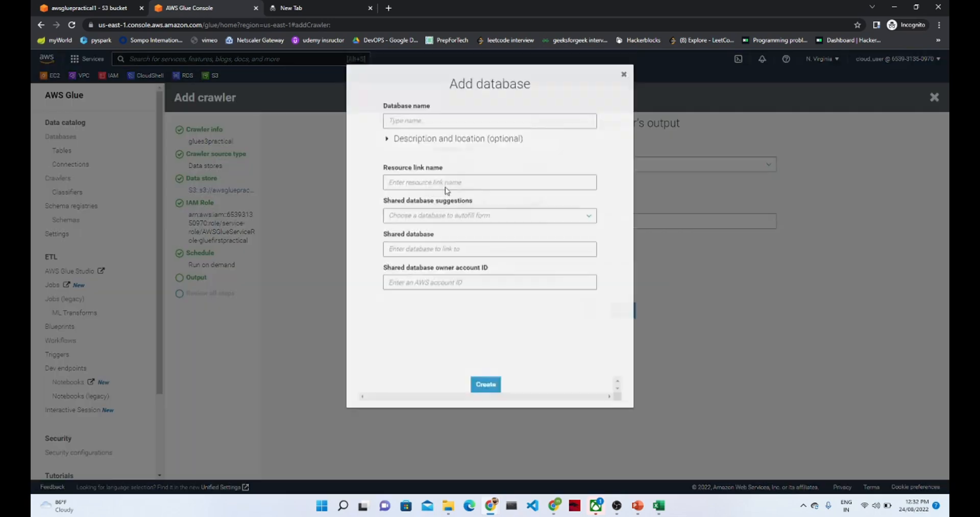
click(402, 143)
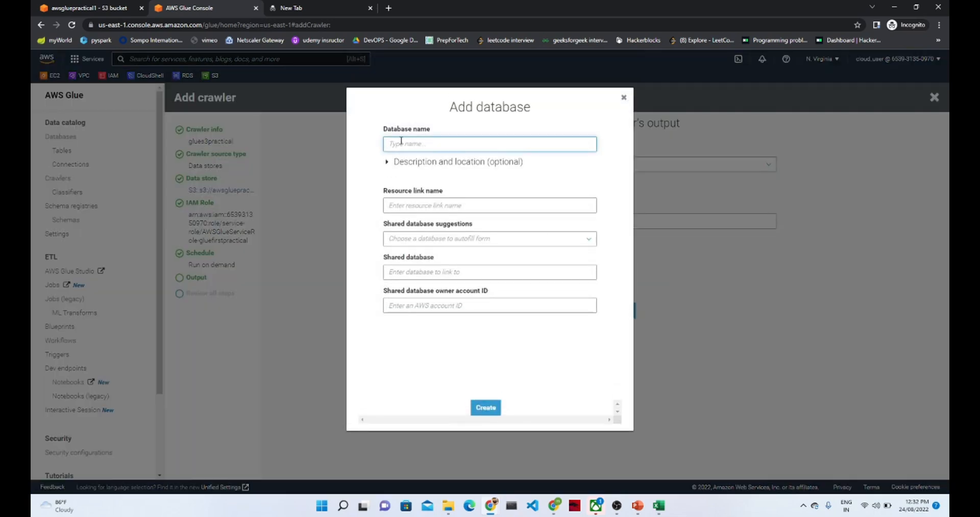
text(glue)
click(487, 408)
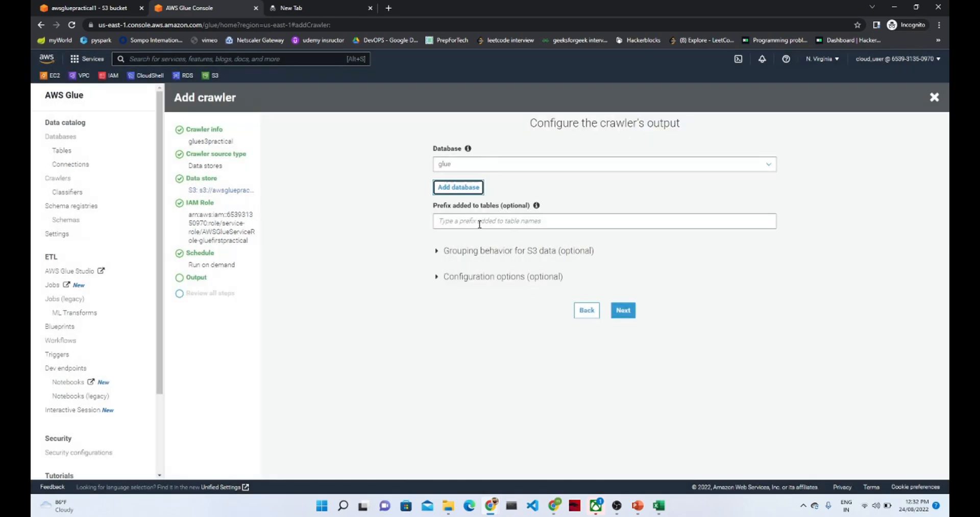
Leave the table prefix empty, review all crawler settings and finish creating the crawler
click(480, 223)
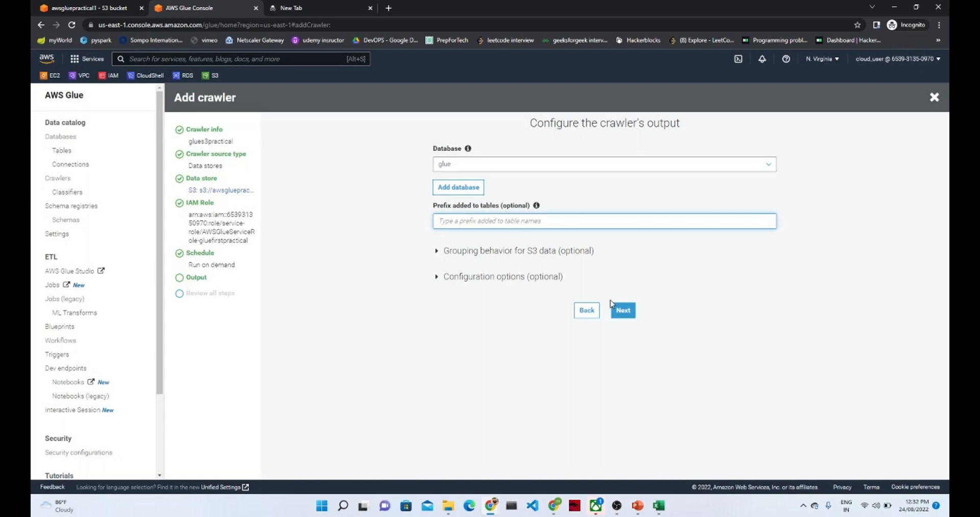
click(623, 310)
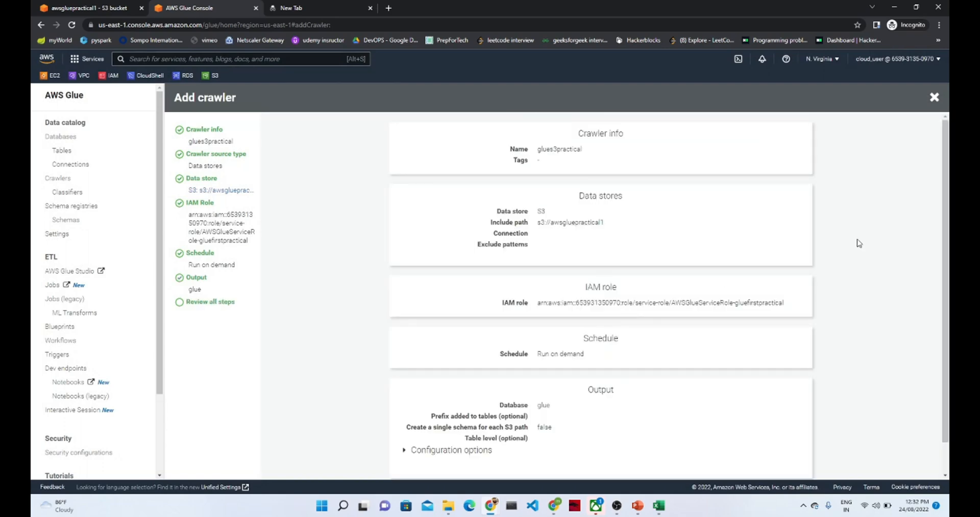
scroll(947, 306, down, 1)
scroll(945, 330, up, 1)
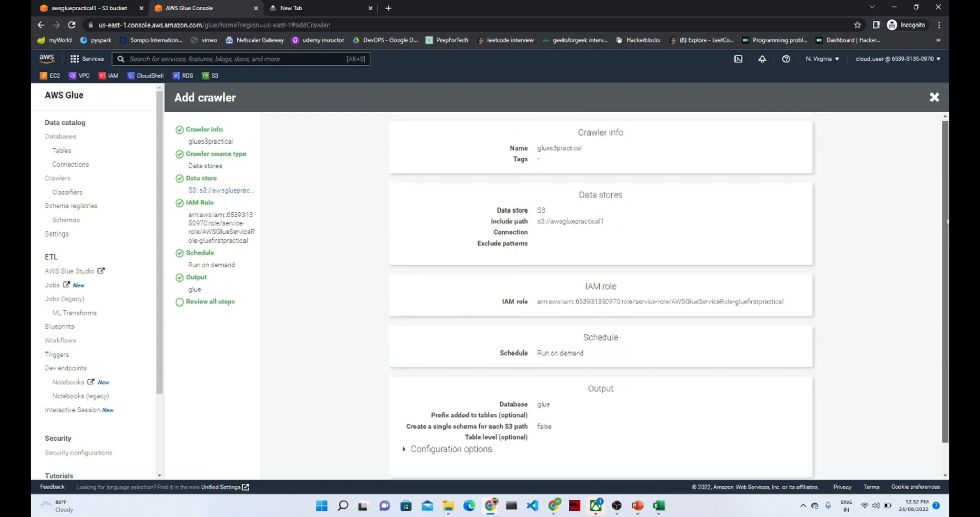
scroll(947, 208, down, 1)
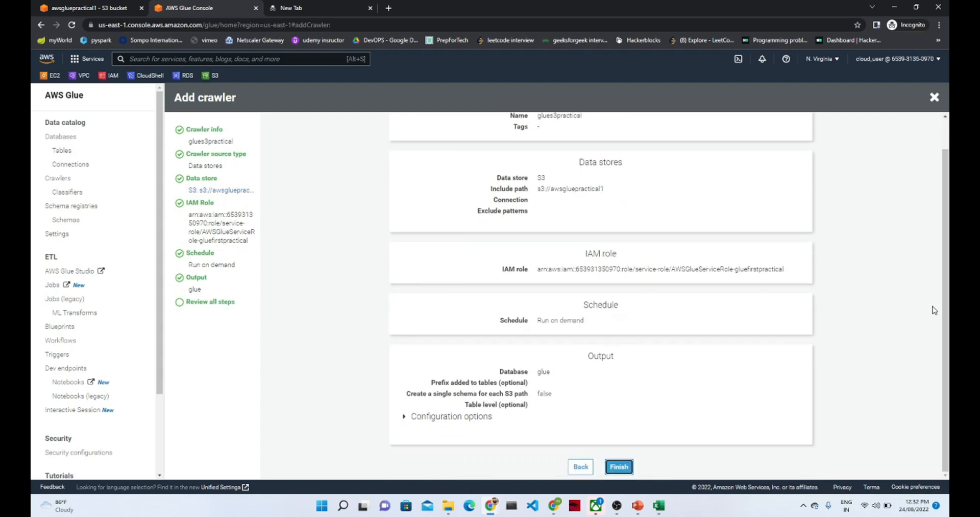
click(615, 474)
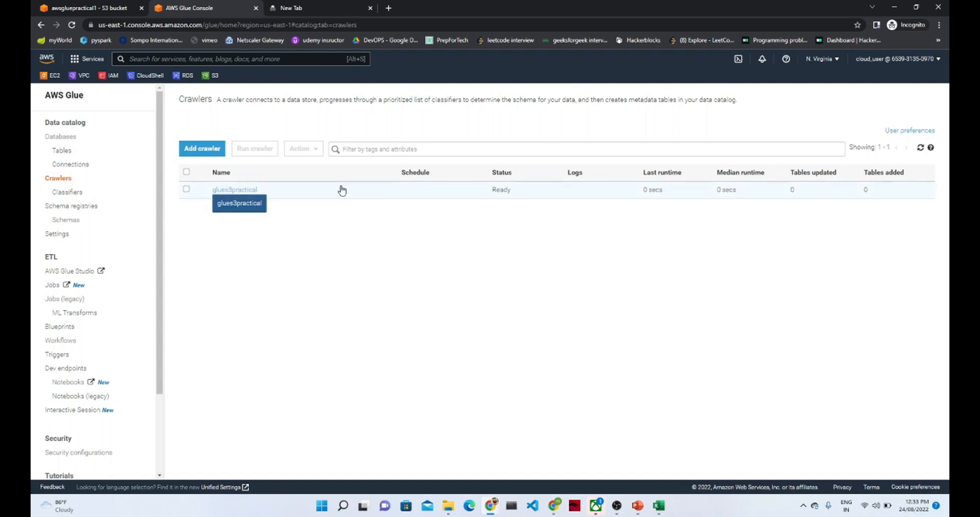
Run the glues3practical crawler from the Crawlers list
click(187, 190)
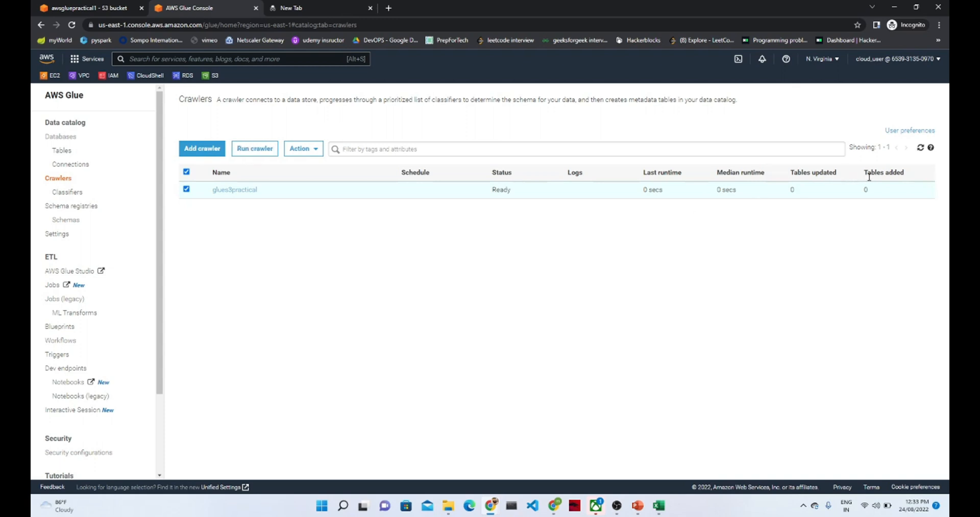
click(255, 148)
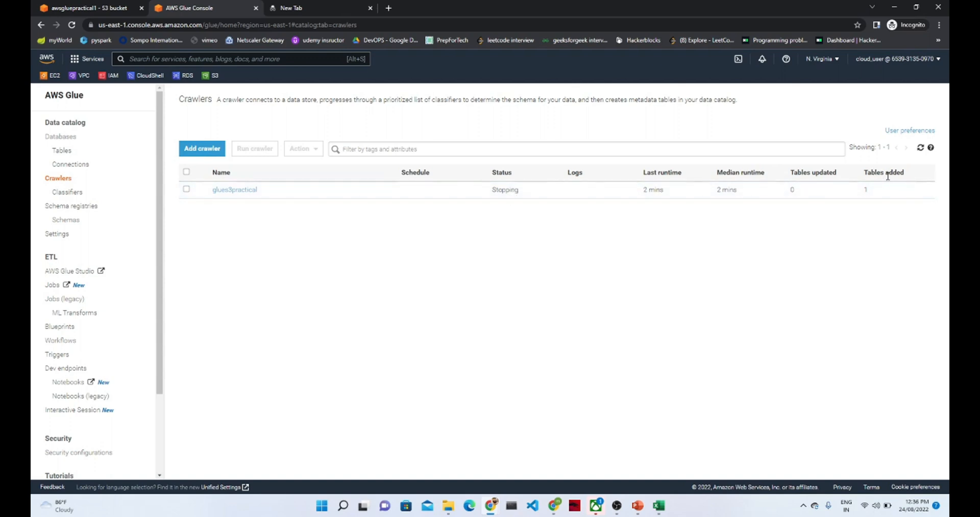
Open the awsgluepractical1 table in the Data Catalog and examine its properties, column names and data types
click(61, 151)
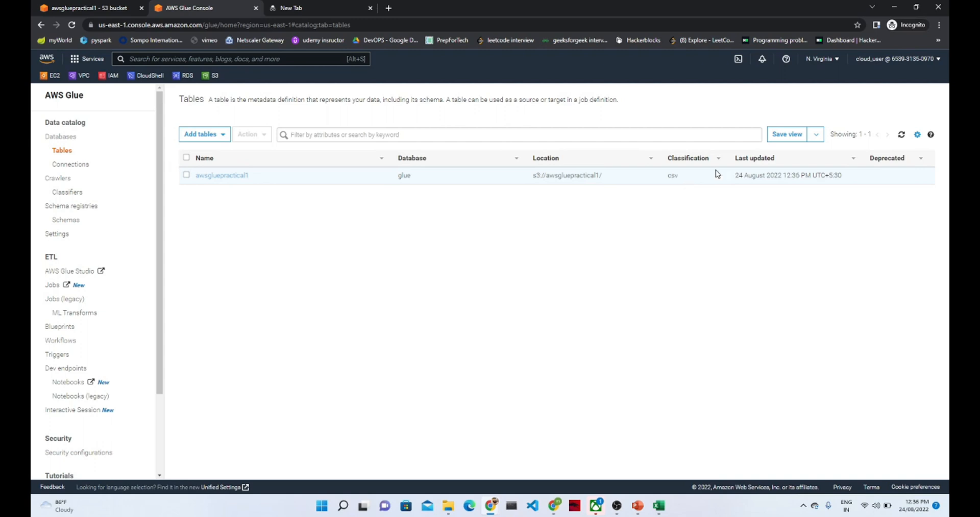
click(219, 176)
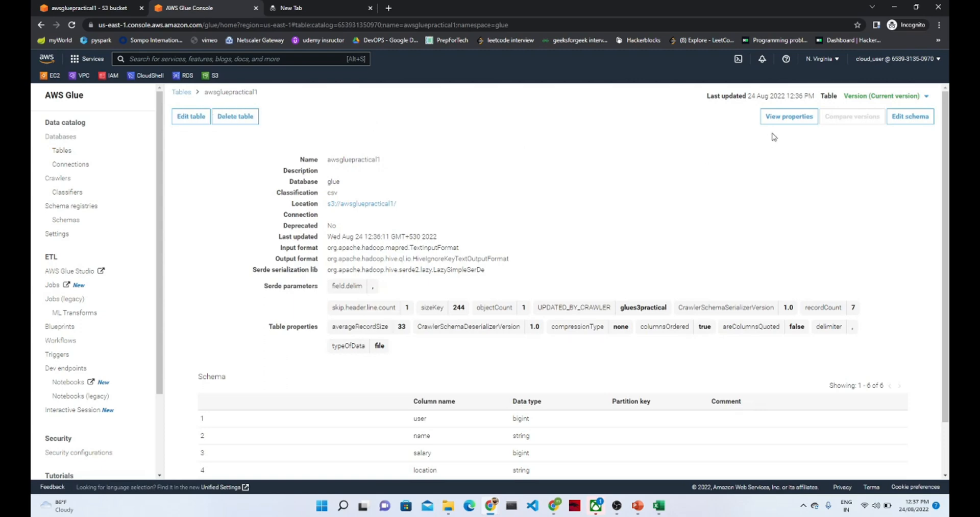
scroll(947, 286, down, 1)
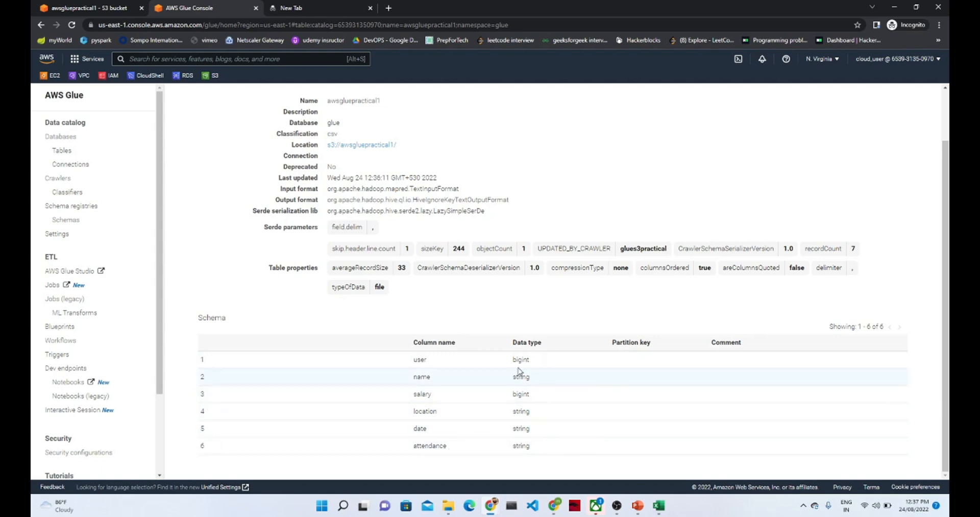
drag(945, 311, 949, 166)
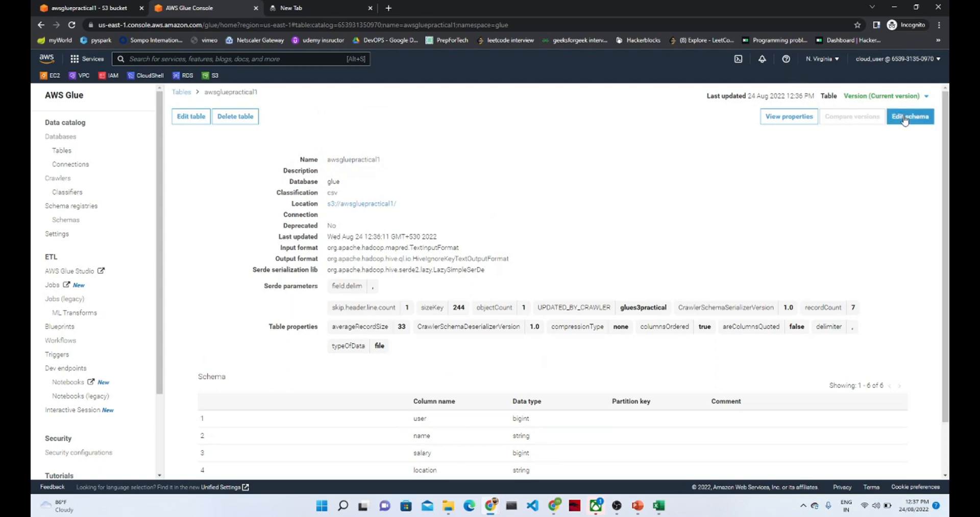
scroll(657, 304, down, 2)
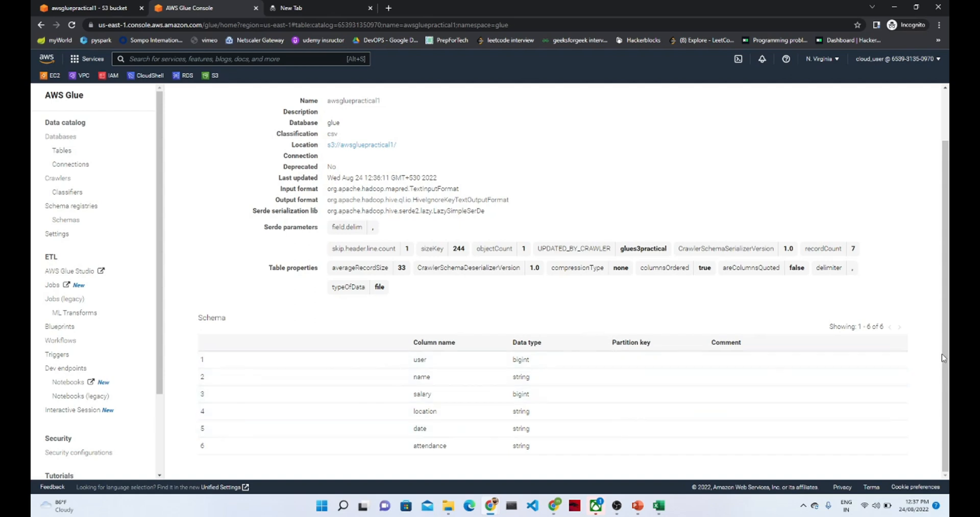
scroll(945, 271, up, 2)
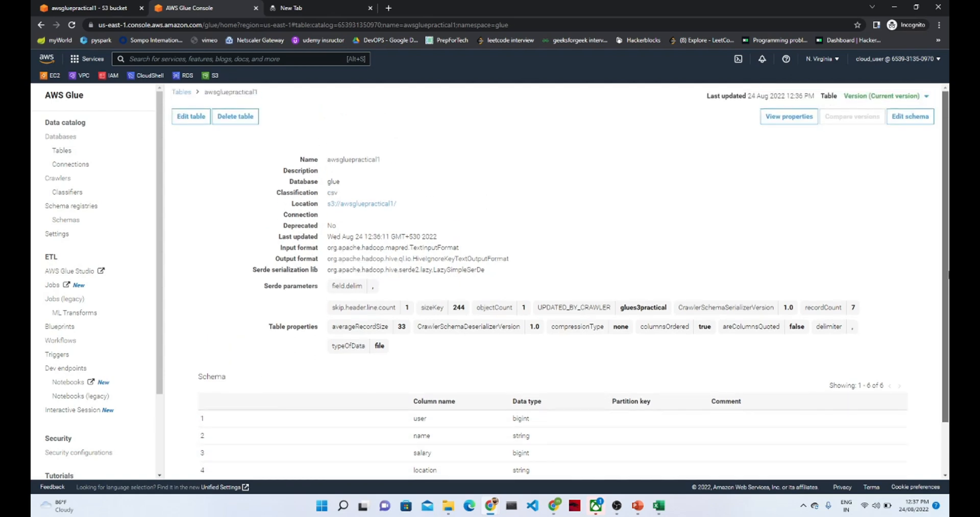
scroll(948, 277, down, 1)
scroll(948, 277, up, 1)
scroll(948, 276, down, 2)
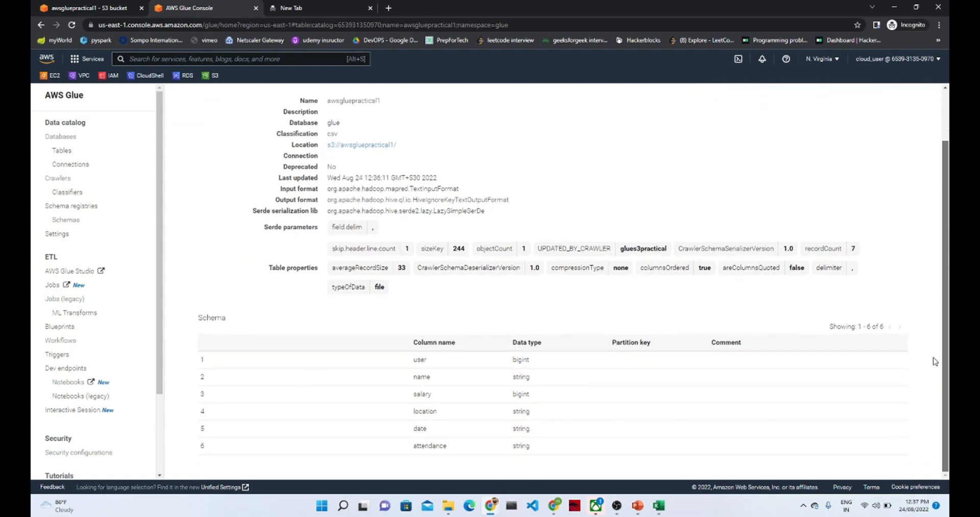
scroll(948, 265, up, 2)
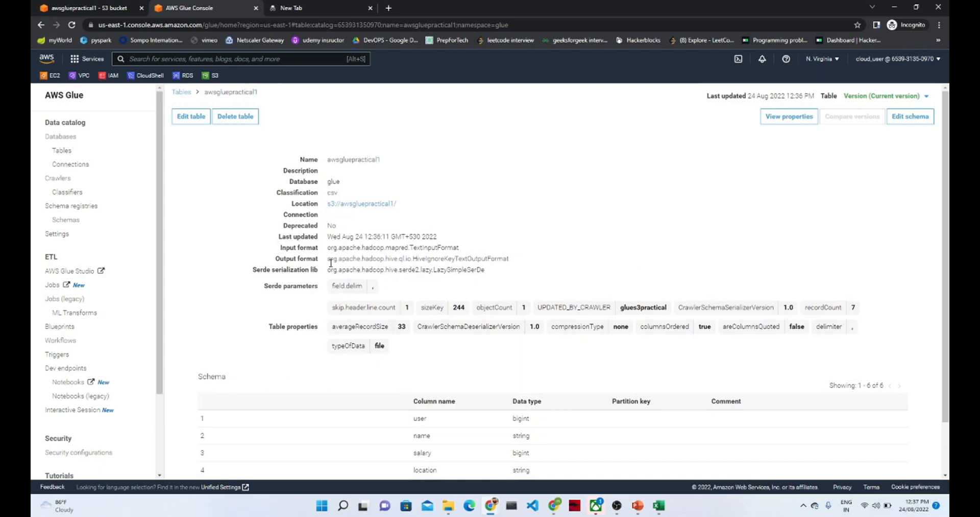
Return to the Tables list, open the AWS Glue Studio Jobs page and choose the Python Shell script editor for a new job
click(63, 153)
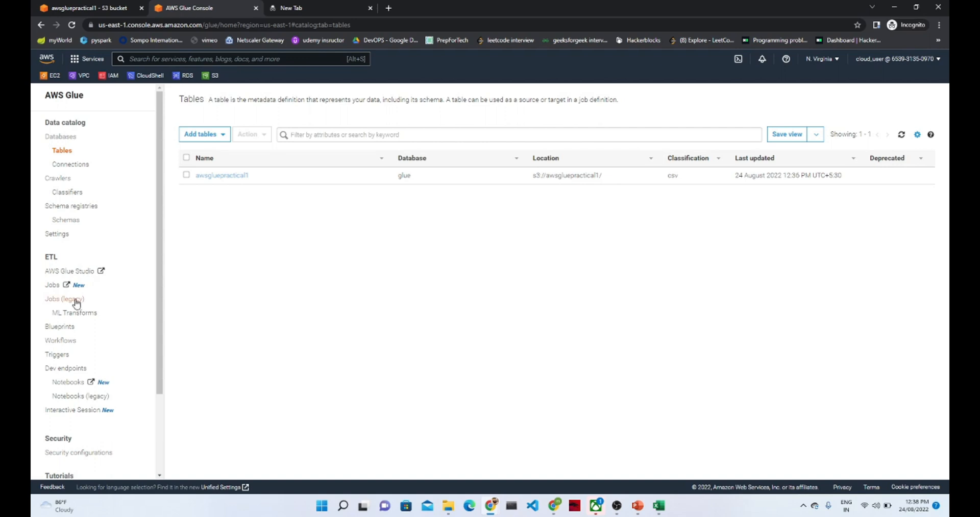
click(51, 284)
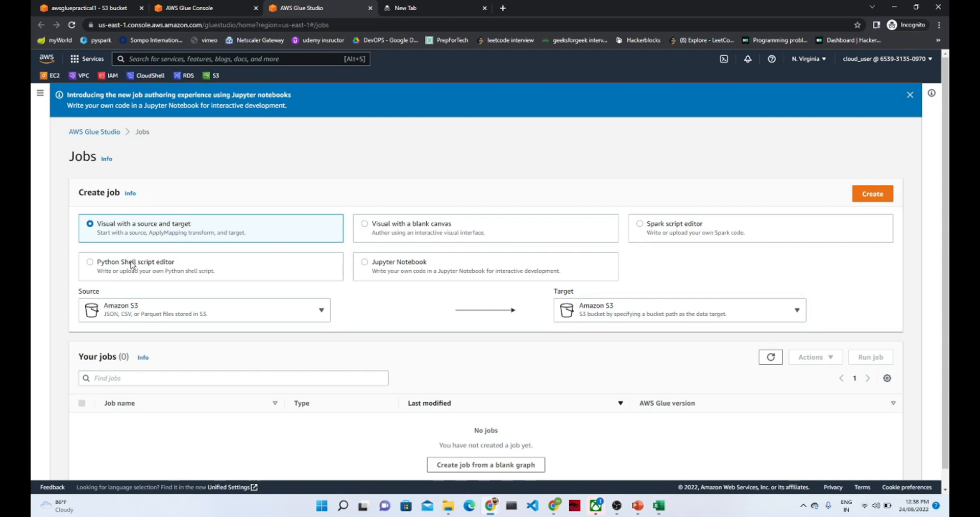
click(90, 263)
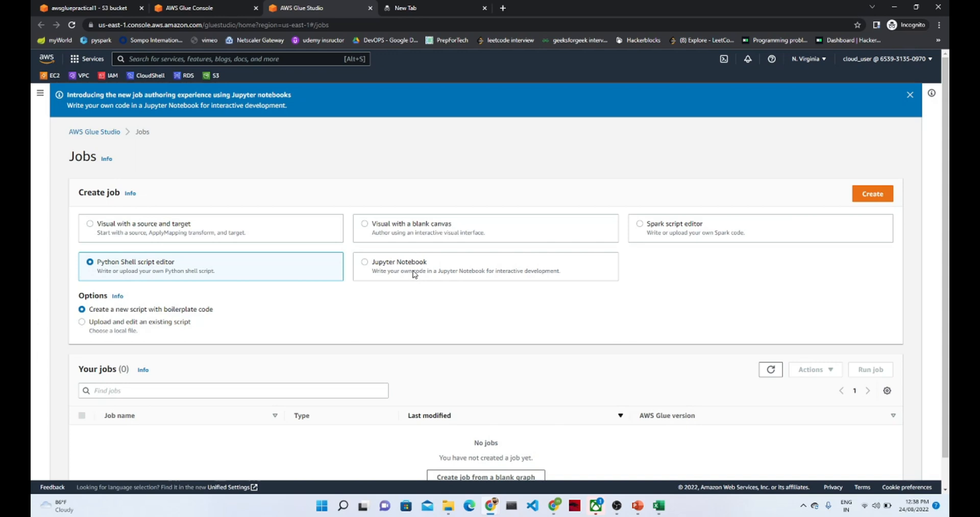
Create a visual job with a source and target, using Amazon S3 for both
click(139, 233)
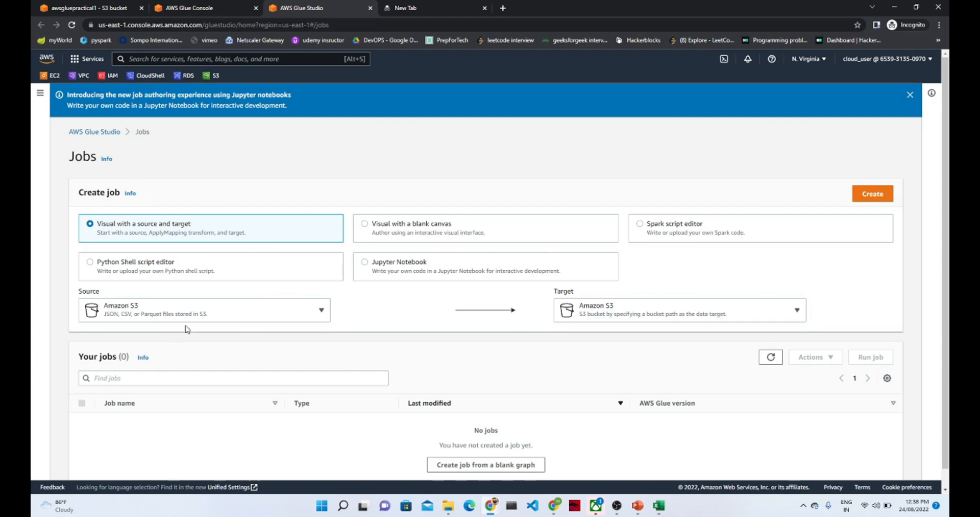
scroll(948, 334, down, 1)
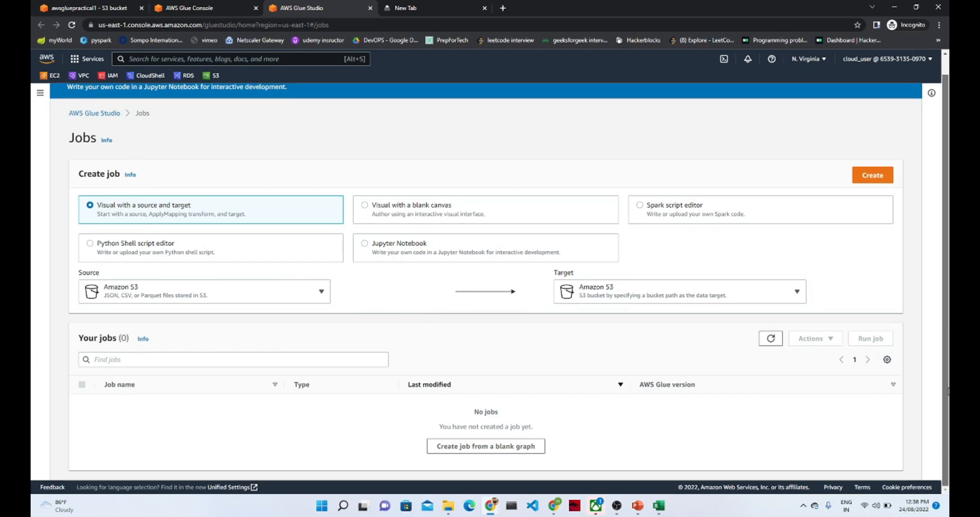
scroll(948, 335, up, 1)
click(871, 197)
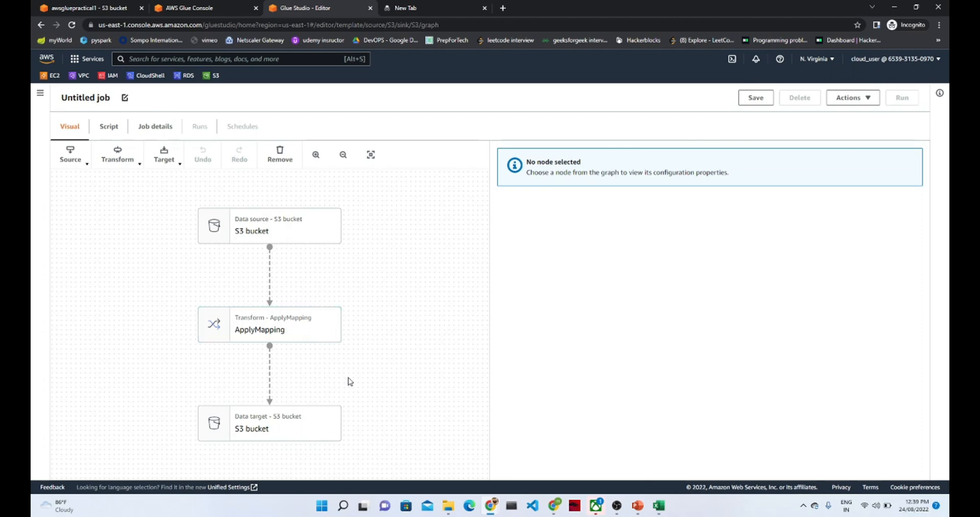
Configure the S3 data source node to read the Data Catalog table awsgluepractical1 from the glue database
click(287, 239)
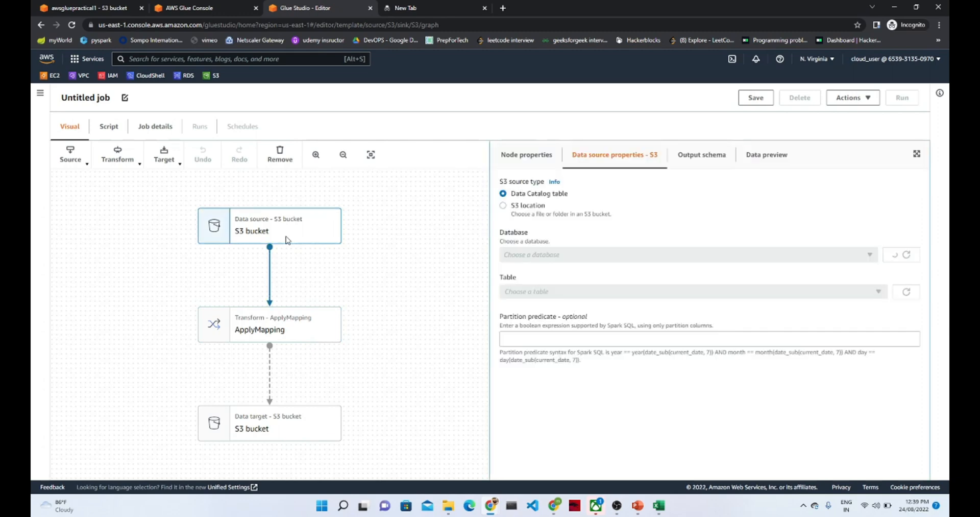
click(503, 205)
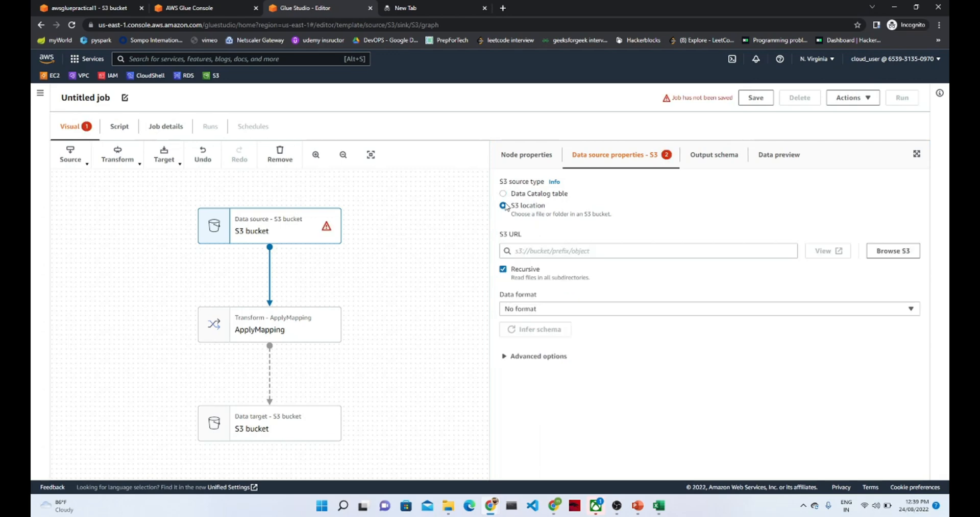
click(504, 194)
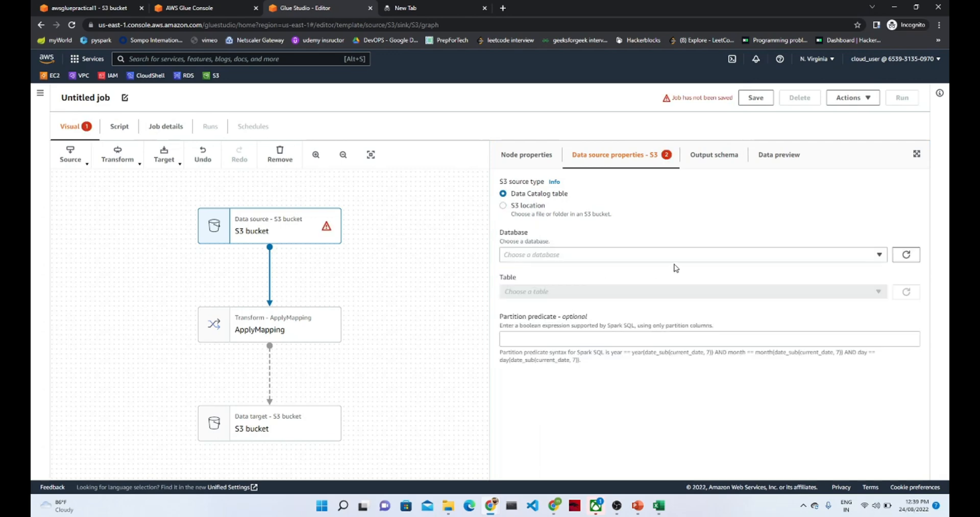
click(693, 257)
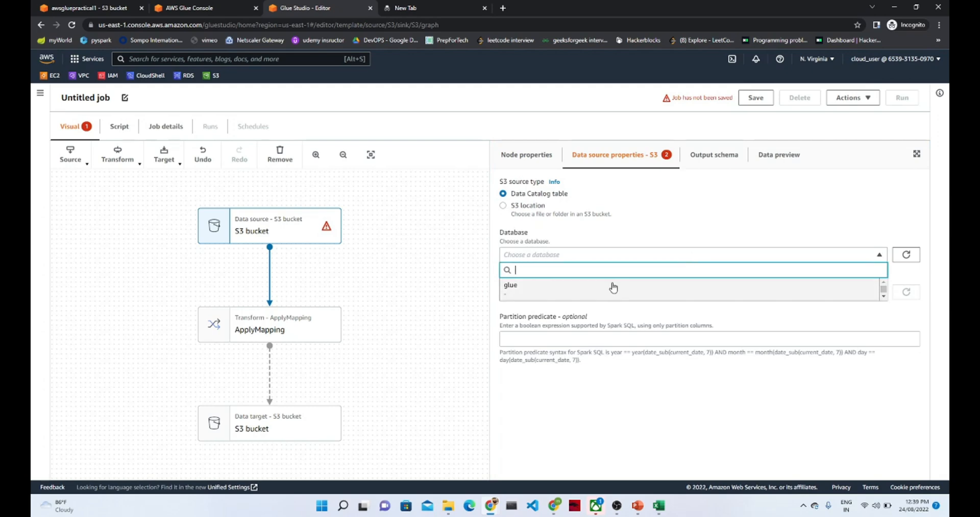
click(613, 286)
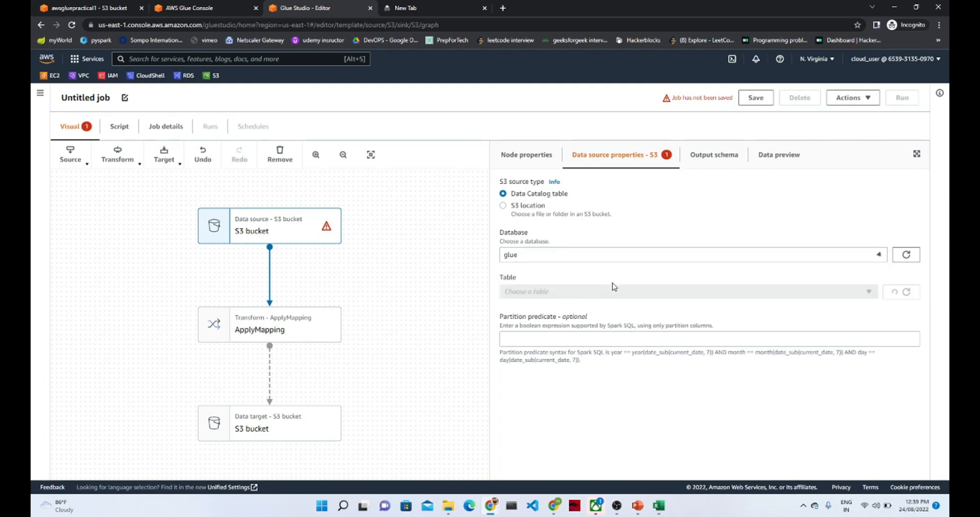
click(727, 299)
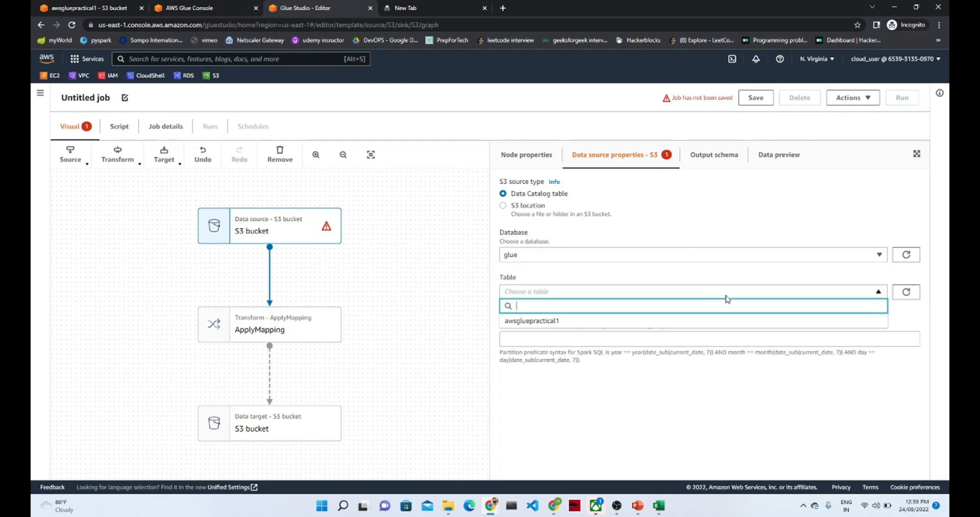
click(601, 320)
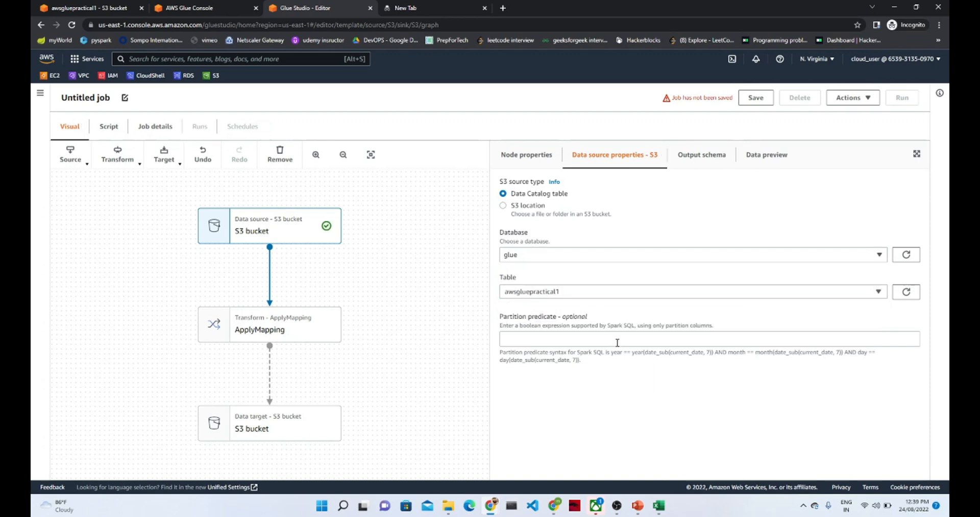
click(373, 294)
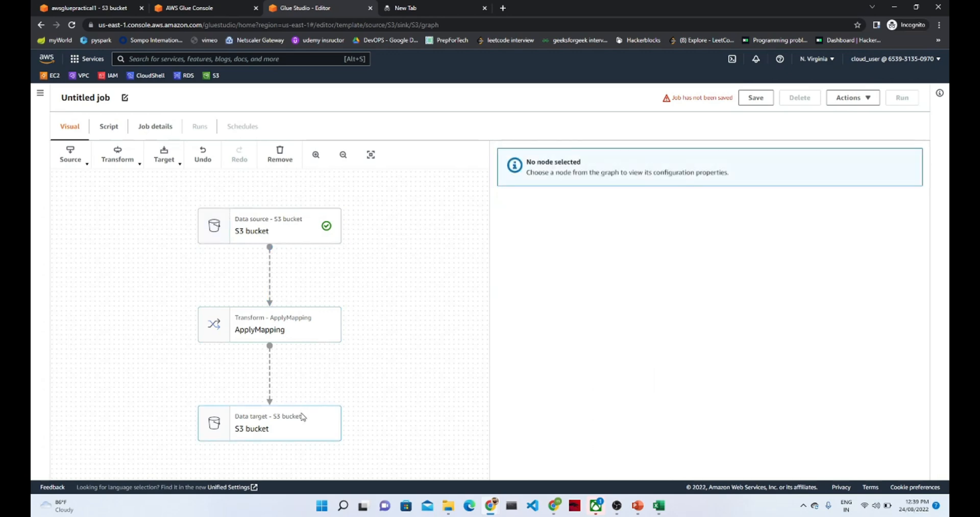
Examine the ApplyMapping node's field mappings and the list of available transforms
click(323, 318)
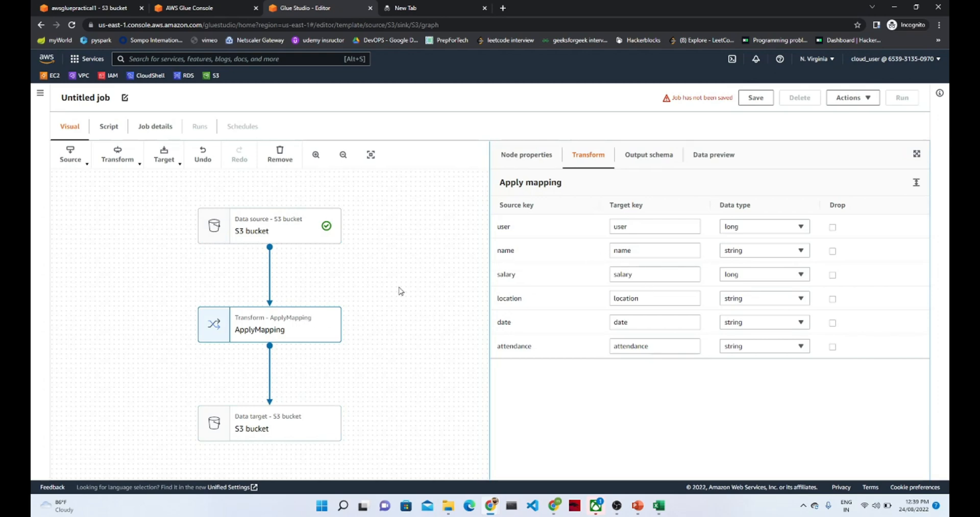
click(137, 162)
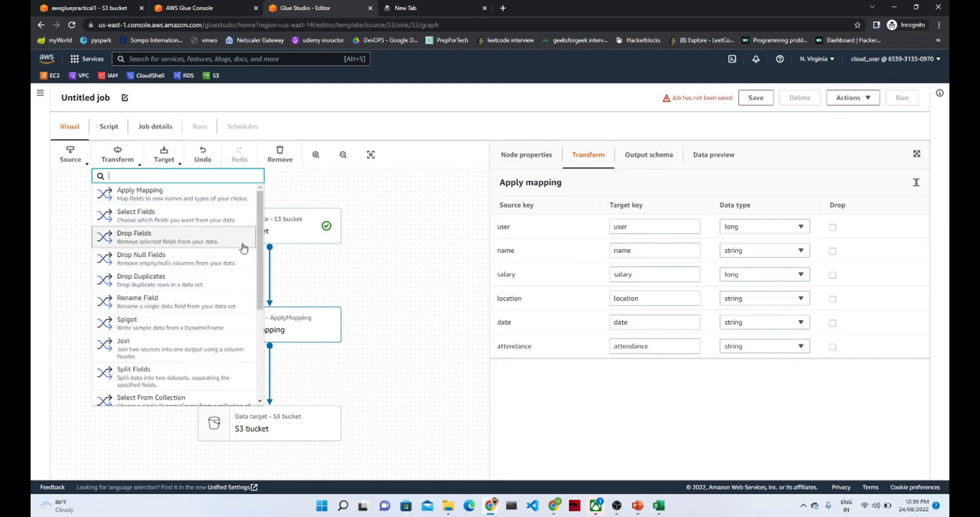
mouse_move(261, 262)
mouse_down()
mouse_move(264, 367)
mouse_move(275, 267)
mouse_up()
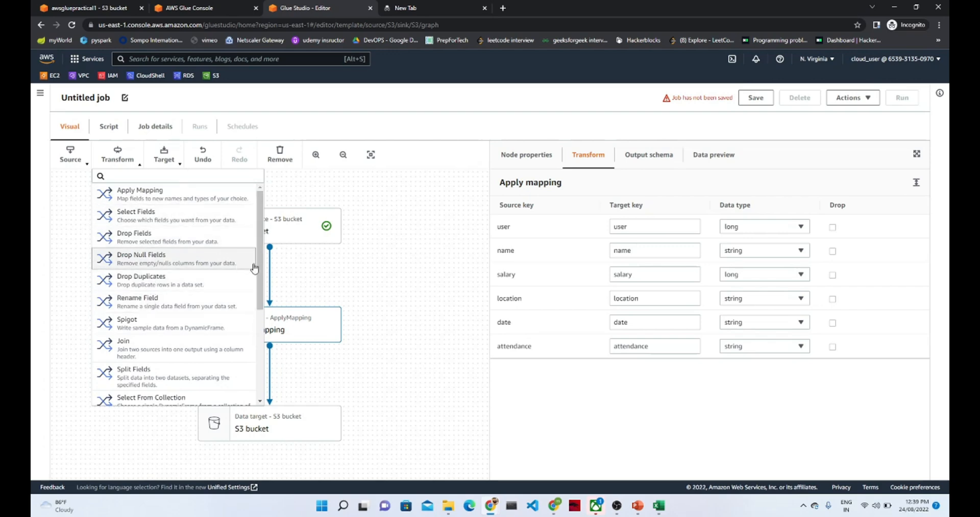
click(432, 280)
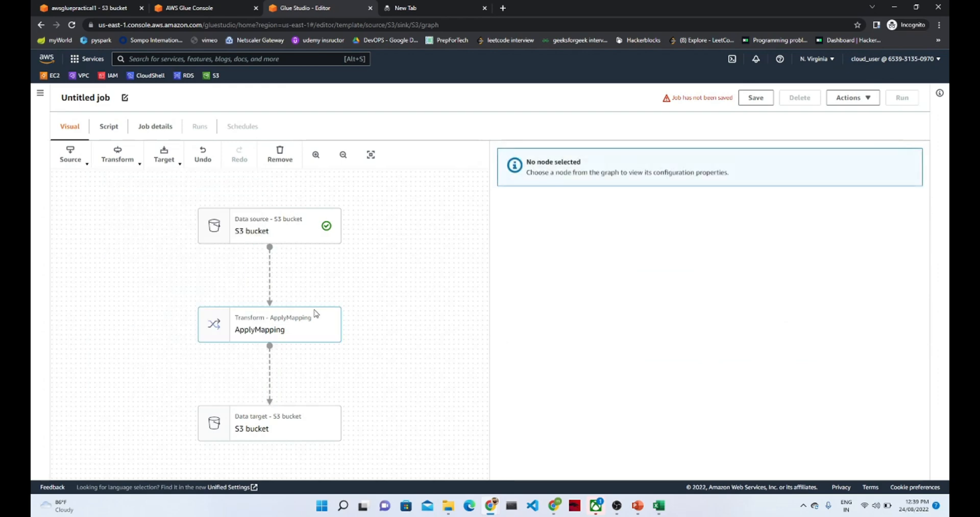
Add a Select Fields transform after ApplyMapping and include the user, name, salary, location and date fields
click(309, 336)
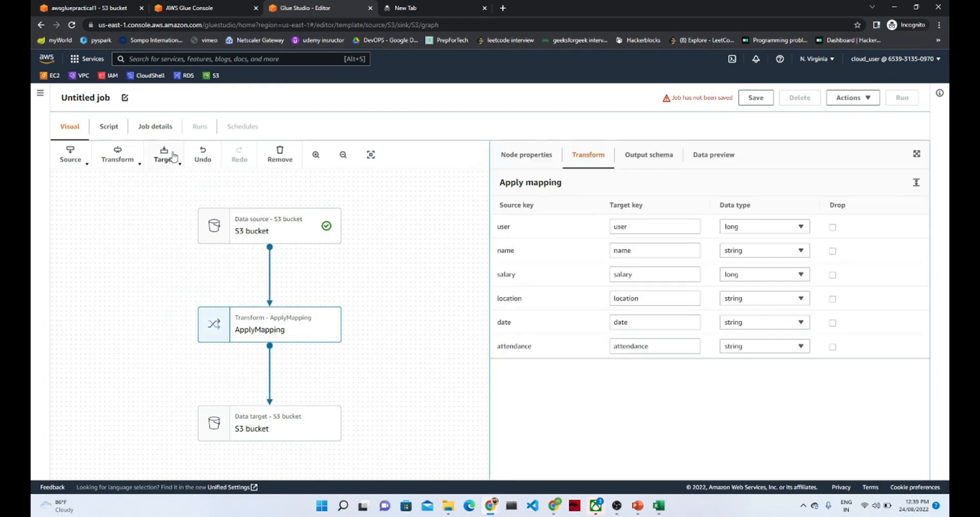
click(142, 167)
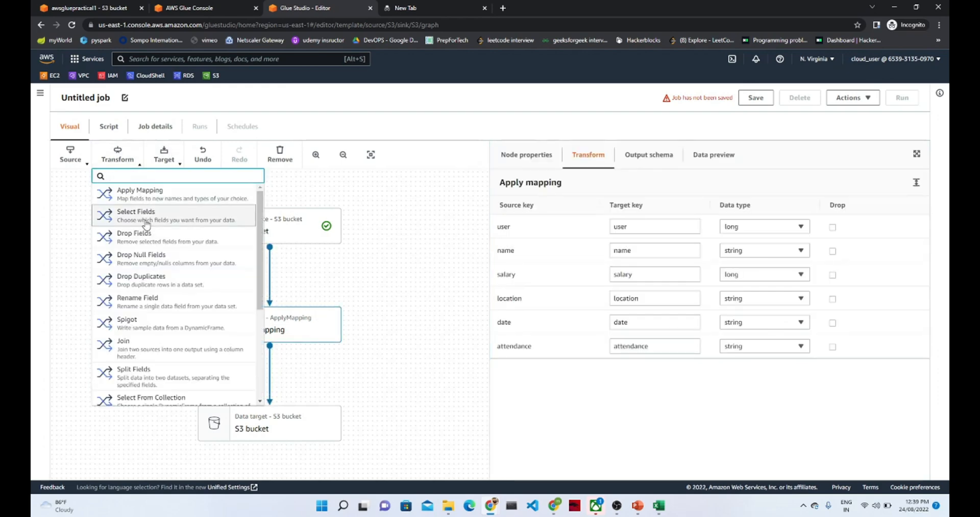
click(146, 224)
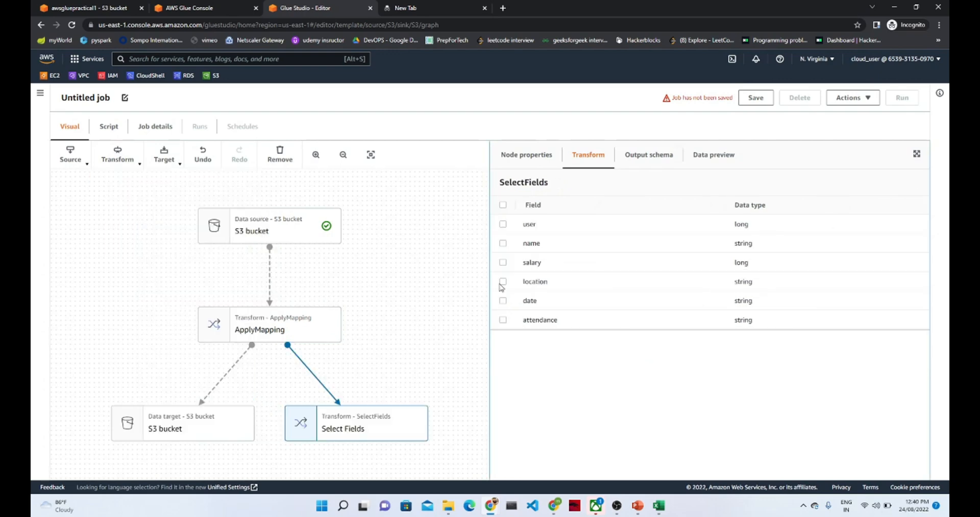
click(503, 225)
click(503, 243)
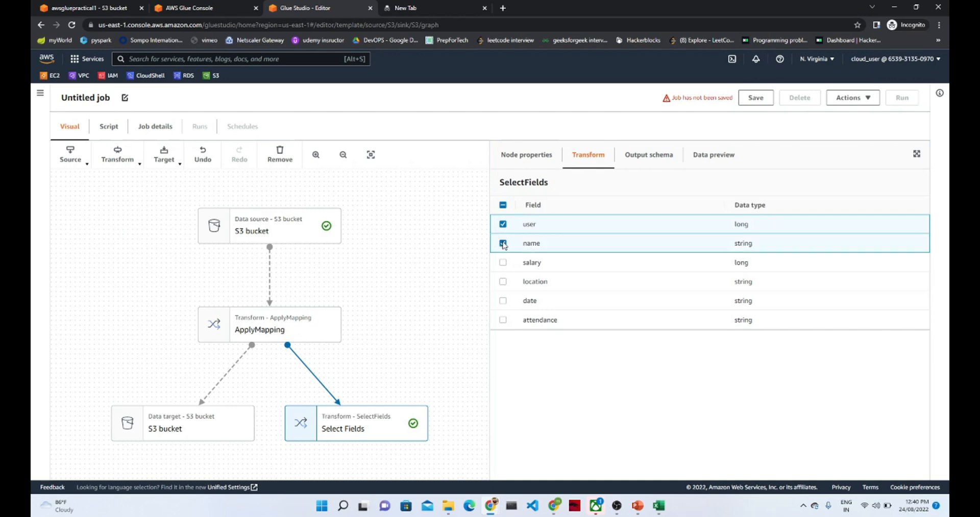
click(503, 263)
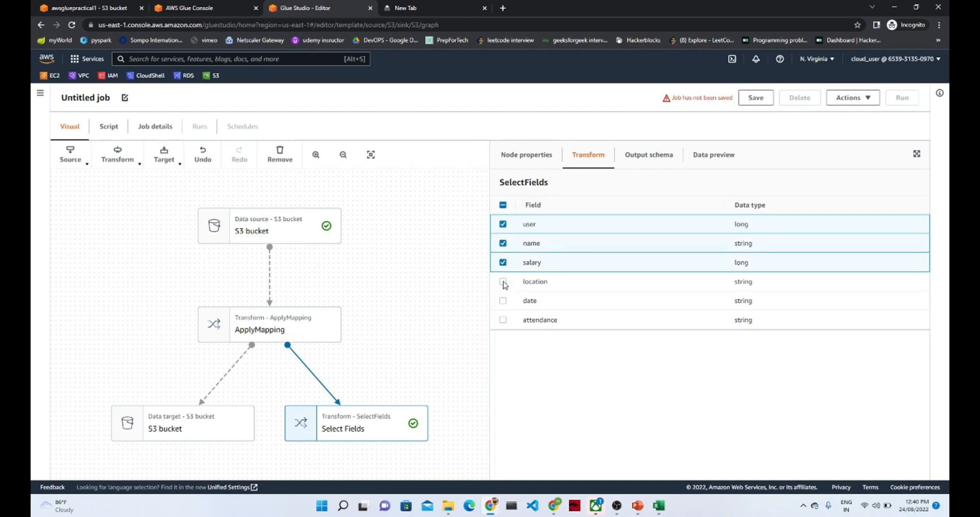
click(503, 282)
click(504, 301)
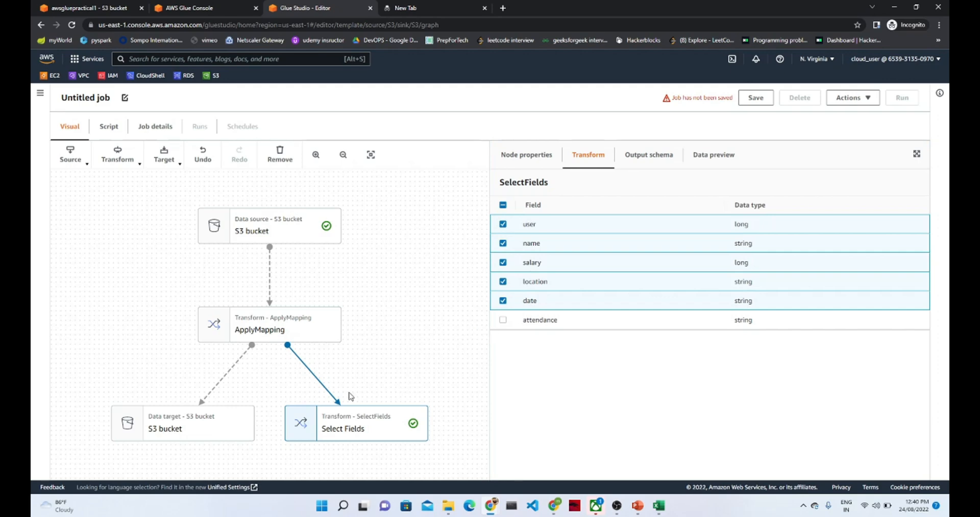
Configure the S3 data target with JSON format, no compression and s3://awsgluepractical1 as the target location
click(213, 422)
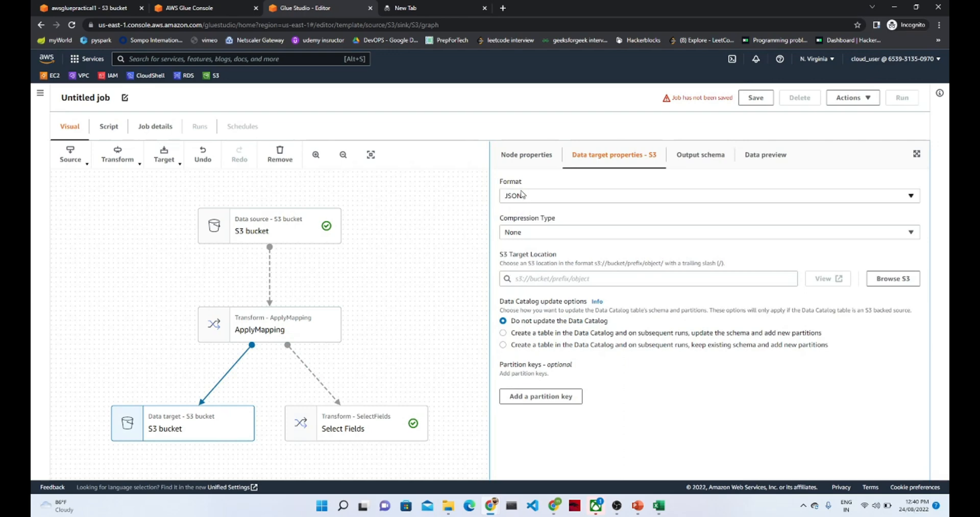
click(544, 196)
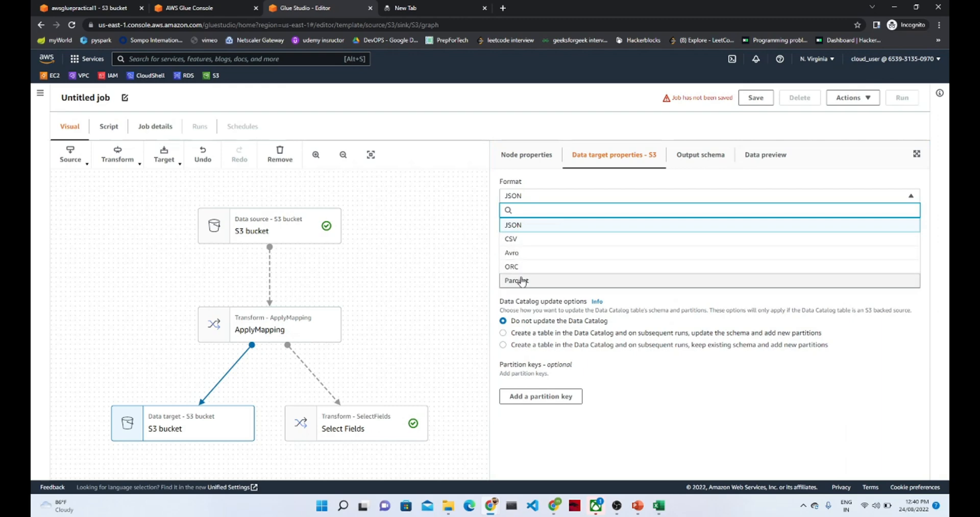
click(517, 229)
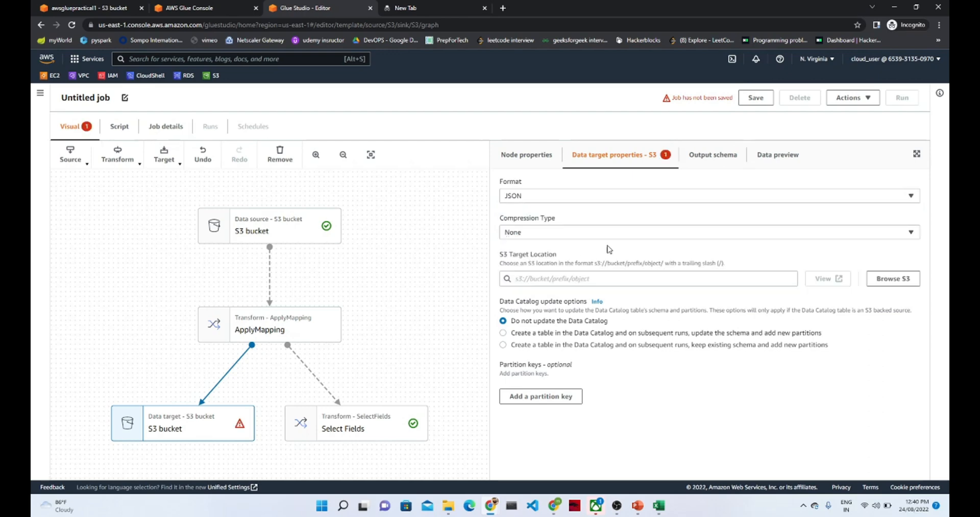
click(618, 235)
click(618, 236)
click(874, 281)
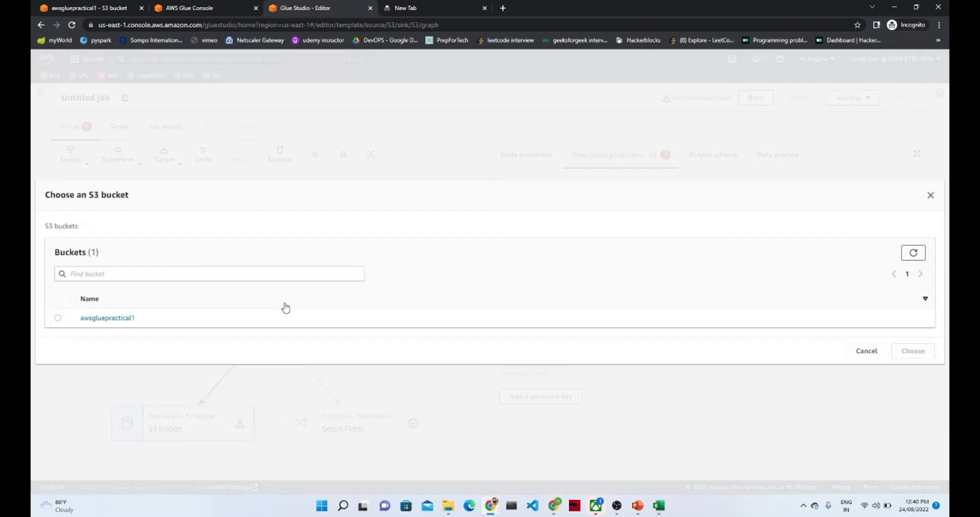
click(88, 318)
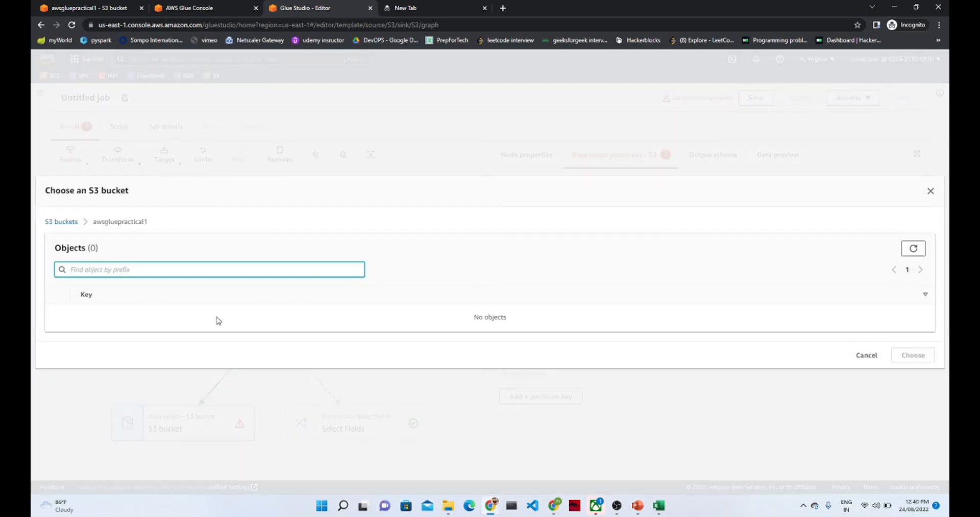
click(61, 223)
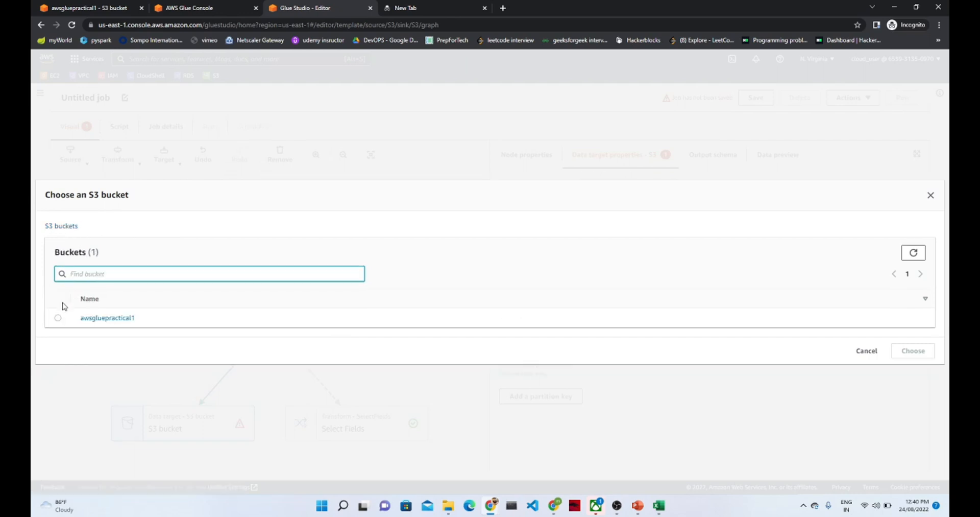
click(58, 317)
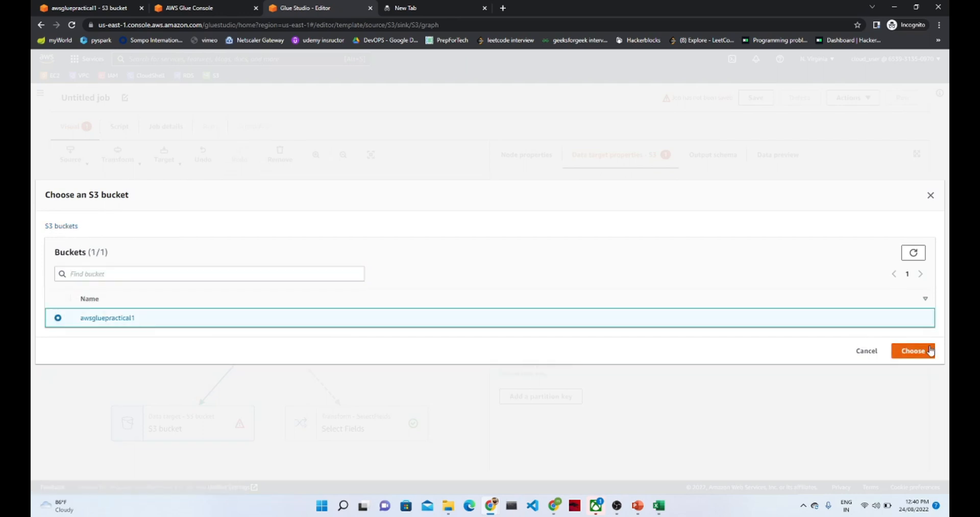
click(913, 351)
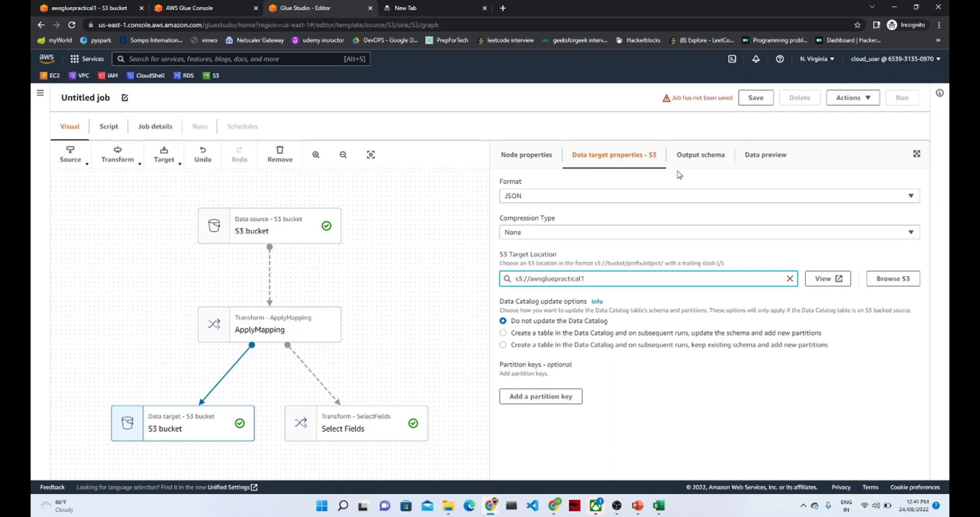
Try to save the untitled job
click(871, 101)
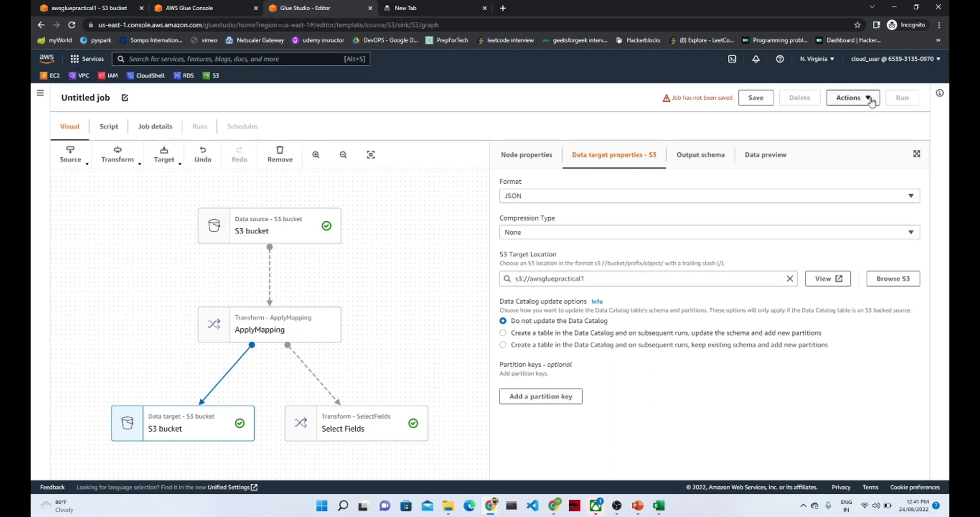
click(871, 101)
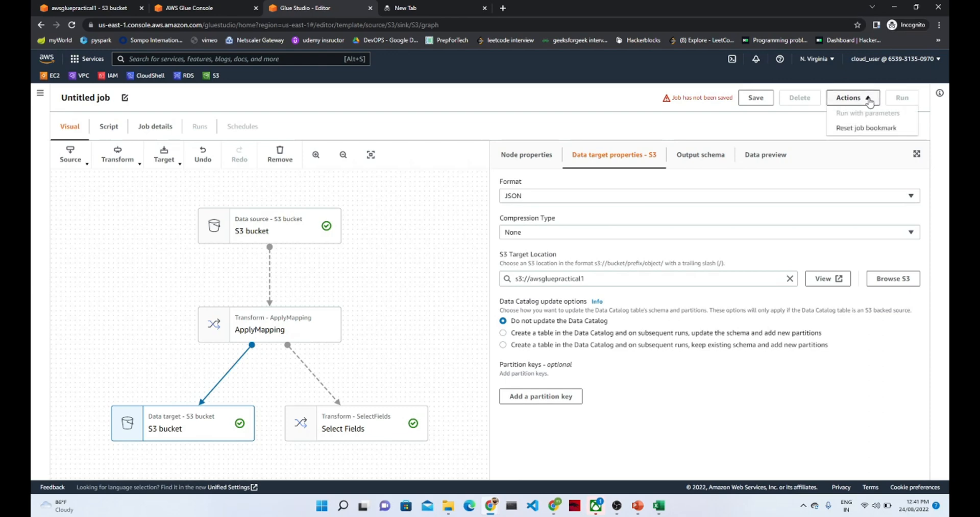
click(449, 221)
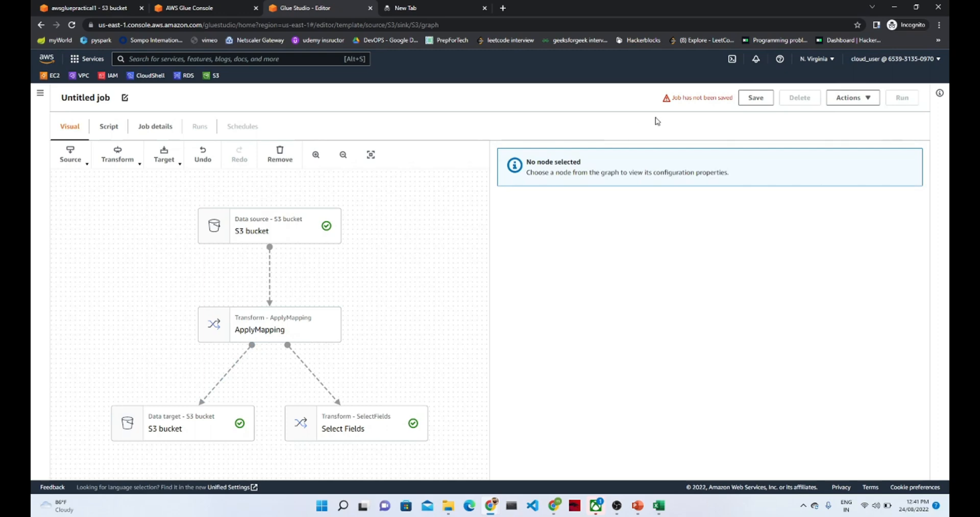
click(755, 100)
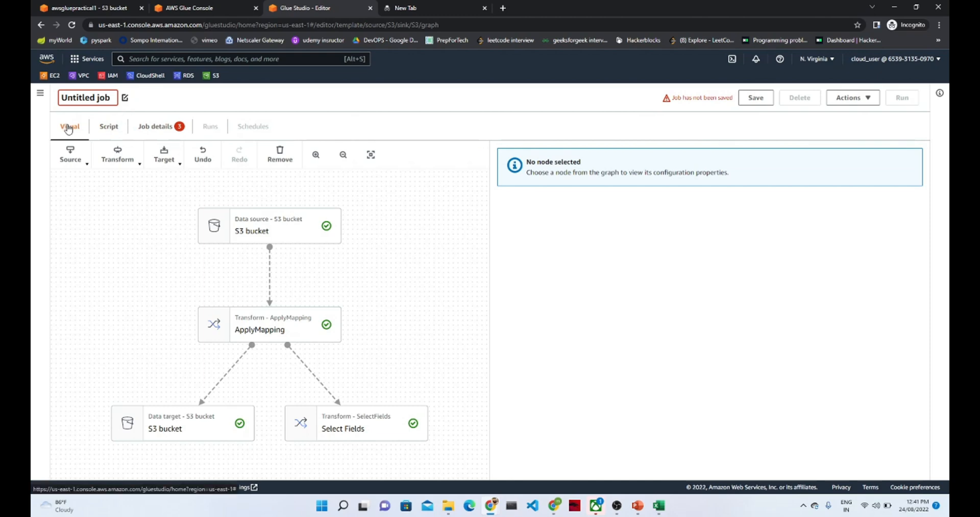
Examine the generated job script, including the code for the source, ApplyMapping and Select Fields nodes
click(116, 128)
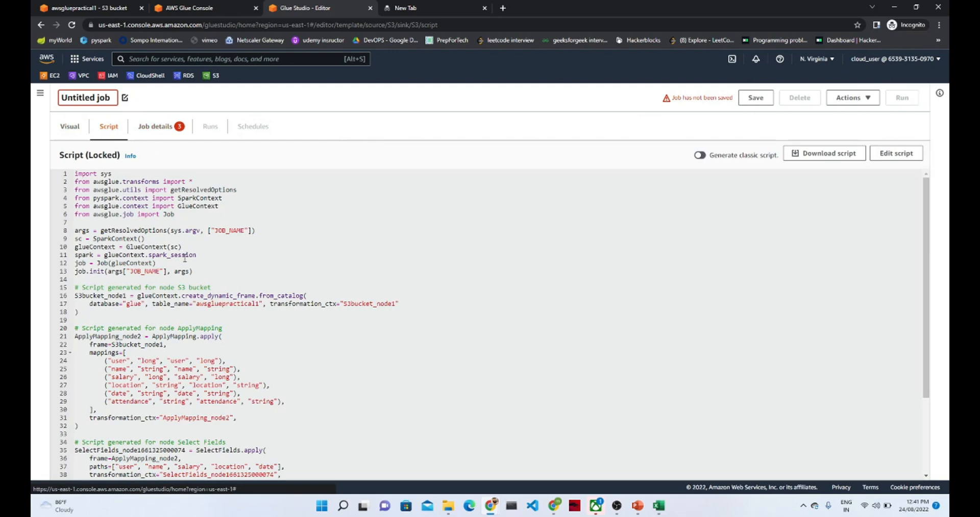
click(185, 257)
key(Down)
key(Down)
key(Down)
key(Down)
key(Down)
key(Down)
key(Down)
key(Down)
key(Down)
key(Down)
key(Down)
key(Down)
key(Down)
key(Down)
key(Down)
key(Down)
key(Down)
key(Down)
key(Down)
key(Down)
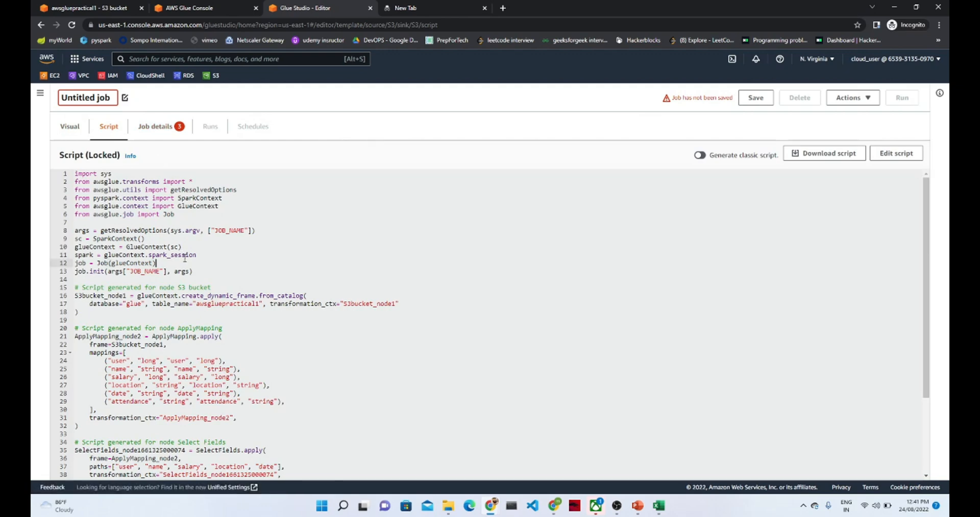
Review the generated script from its imports and job initialization down through the ApplyMapping and Select Fields code
key(Down)
key(Down)
key(Down)
key(Up)
key(Up)
key(Up)
key(Up)
key(Up)
key(Up)
key(Up)
key(Up)
key(Up)
key(Up)
key(Up)
key(Up)
key(Up)
key(Up)
key(Up)
key(Up)
key(Up)
key(Up)
key(Up)
key(Up)
drag(166, 241, 283, 432)
click(263, 383)
In the job details, name the job gluepracticaljob1 and assign the IAM role AWSGlueServiceRole-gluefirstpractical
click(164, 135)
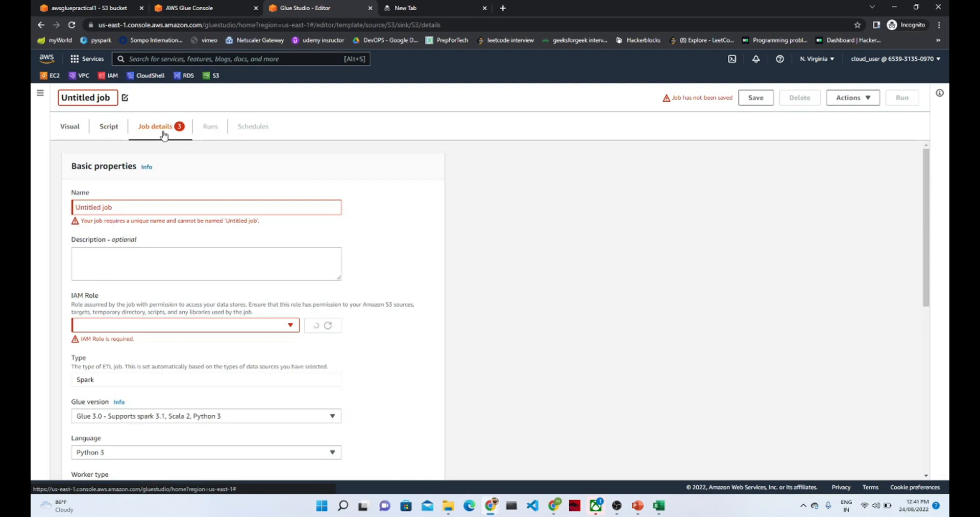
click(117, 202)
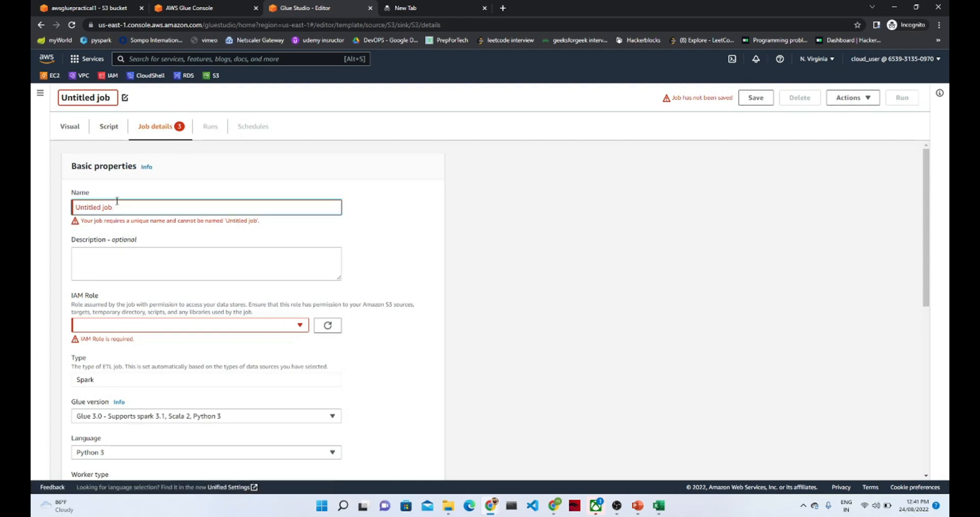
key(BackSpace)
key(BackSpace)
key(BackSpace)
key(BackSpace)
key(BackSpace)
key(BackSpace)
key(BackSpace)
key(BackSpace)
key(BackSpace)
key(BackSpace)
key(BackSpace)
key(BackSpace)
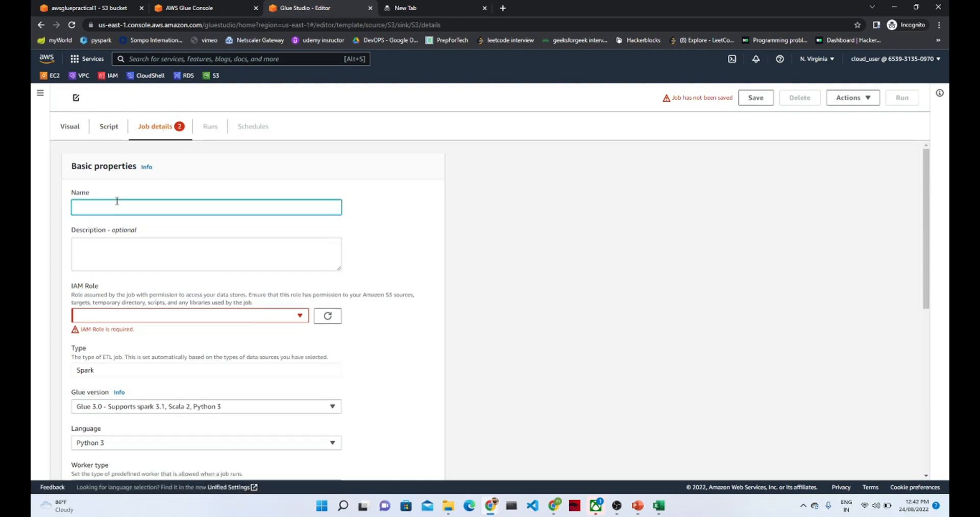
text(gluepracti)
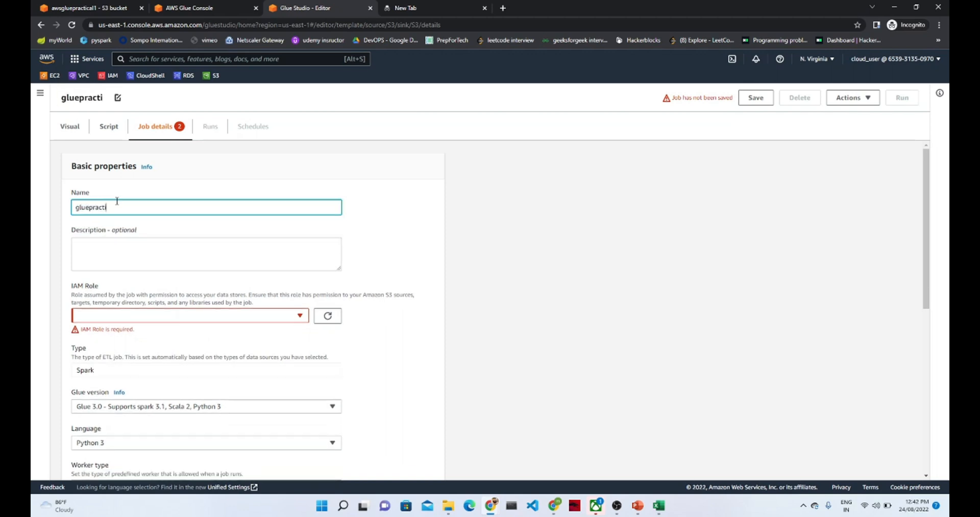
text(caljob1)
click(108, 316)
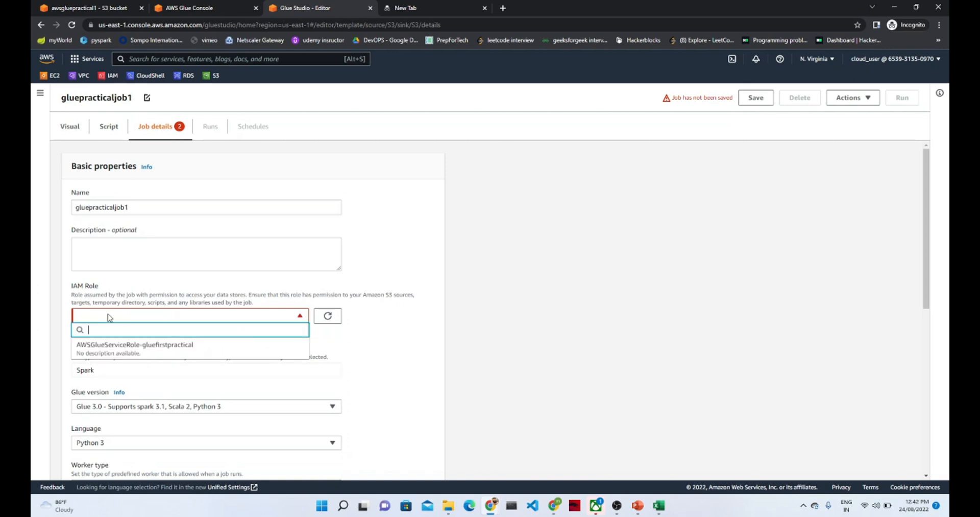
click(117, 346)
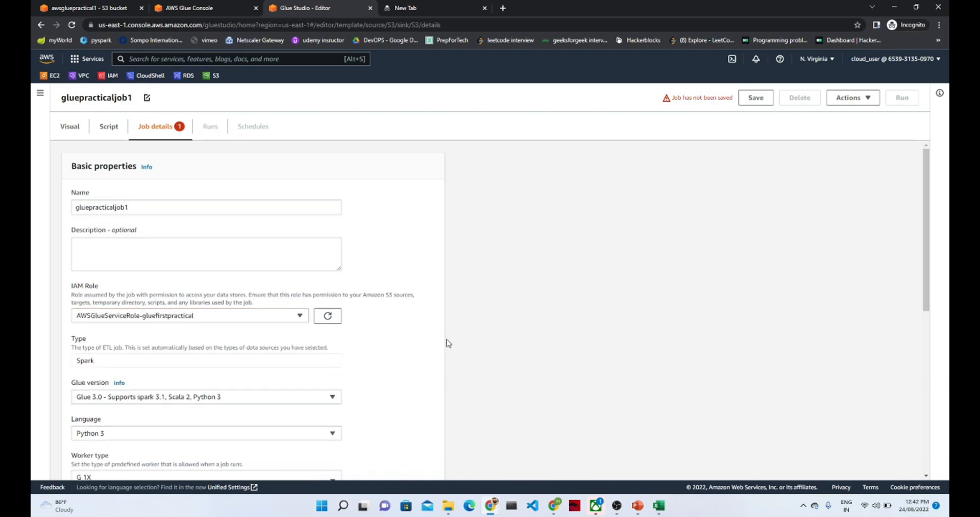
Set the requested number of workers to 2 and check the worker type options
drag(928, 261, 908, 477)
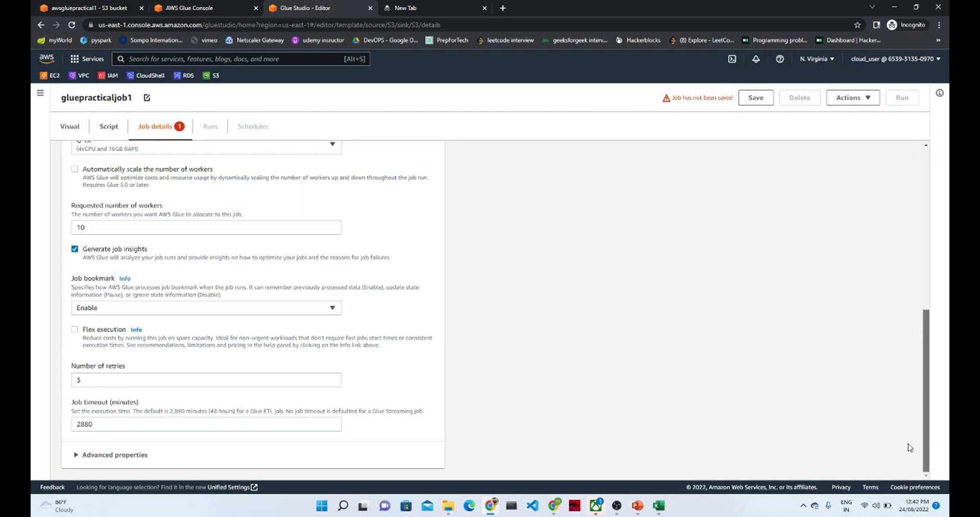
drag(919, 423, 909, 405)
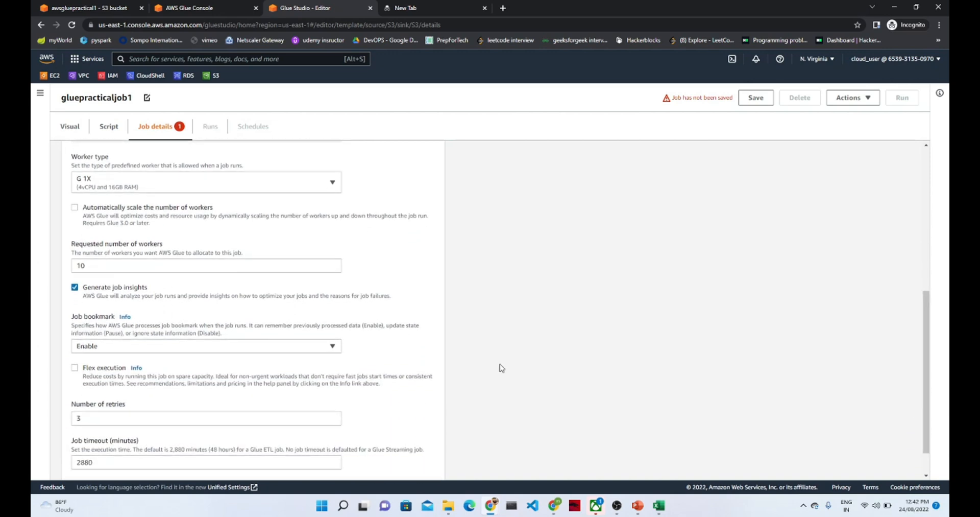
click(109, 269)
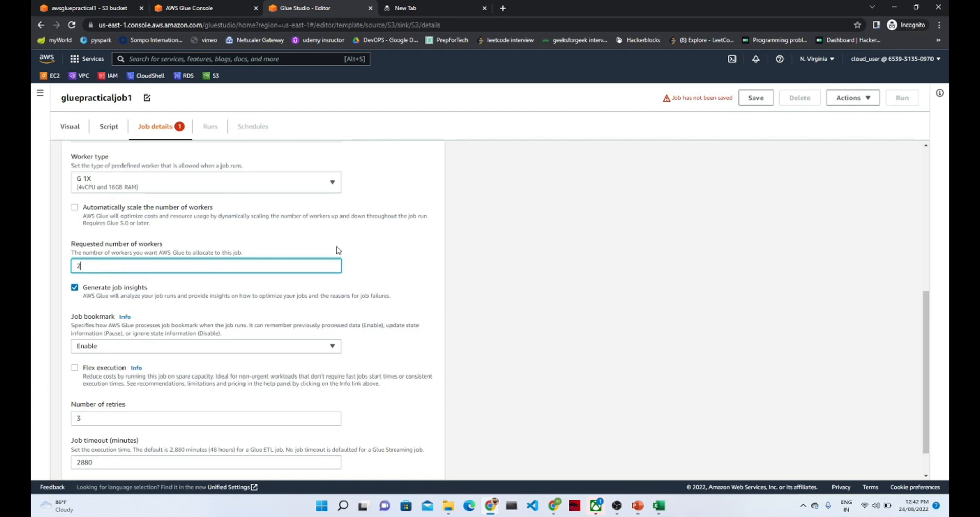
click(472, 242)
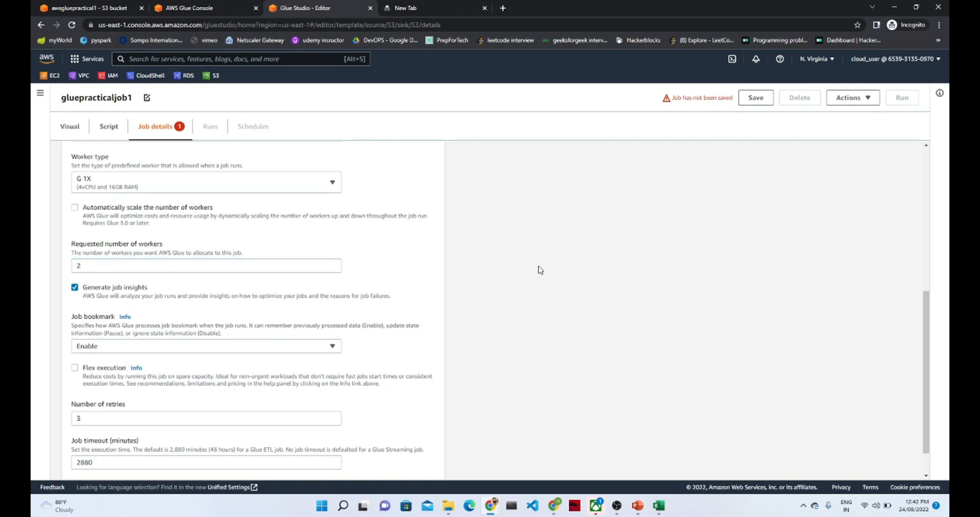
click(286, 184)
click(287, 184)
Check the job bookmark options and the number of retries, and set the job timeout to 5 minutes
drag(927, 331, 927, 350)
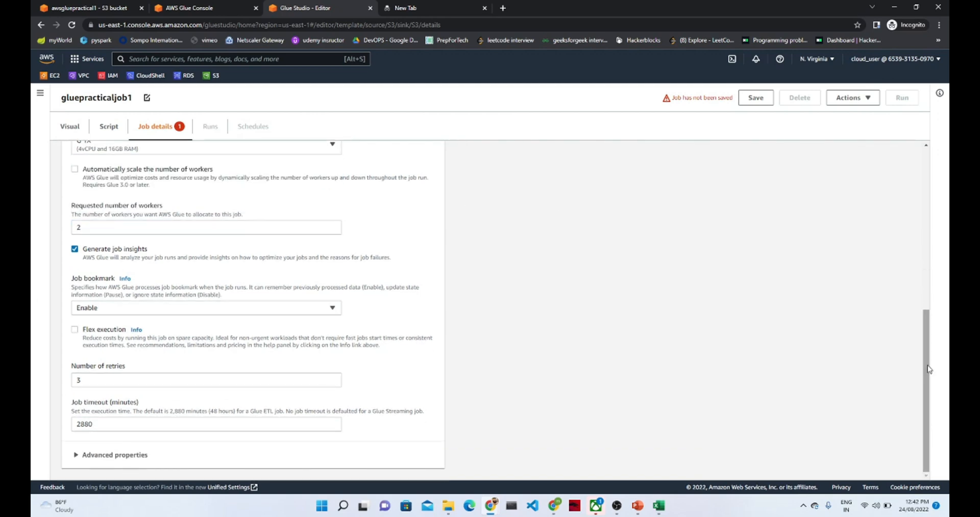
click(212, 311)
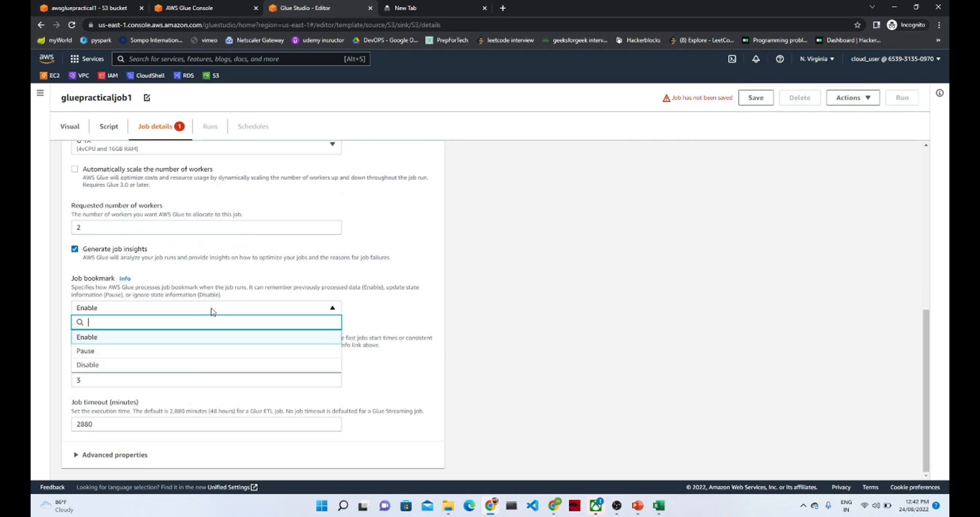
click(212, 309)
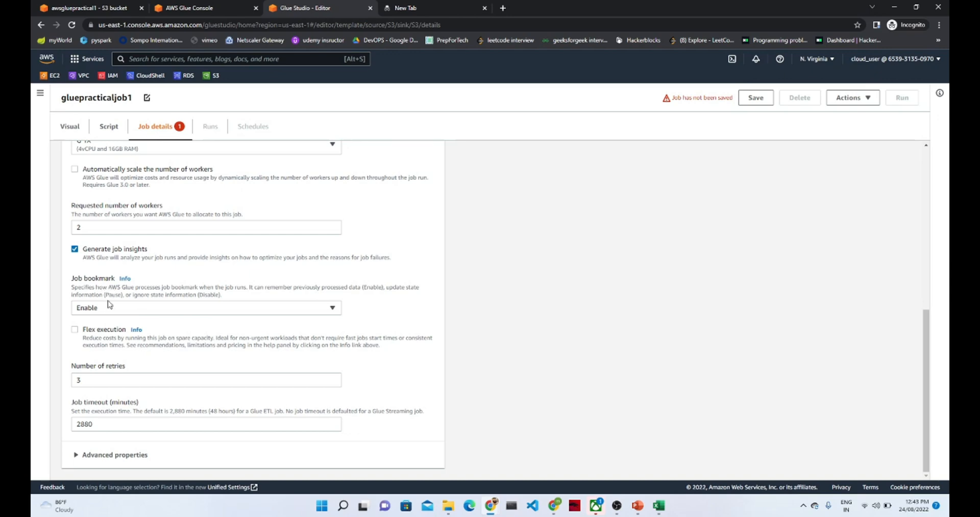
click(103, 376)
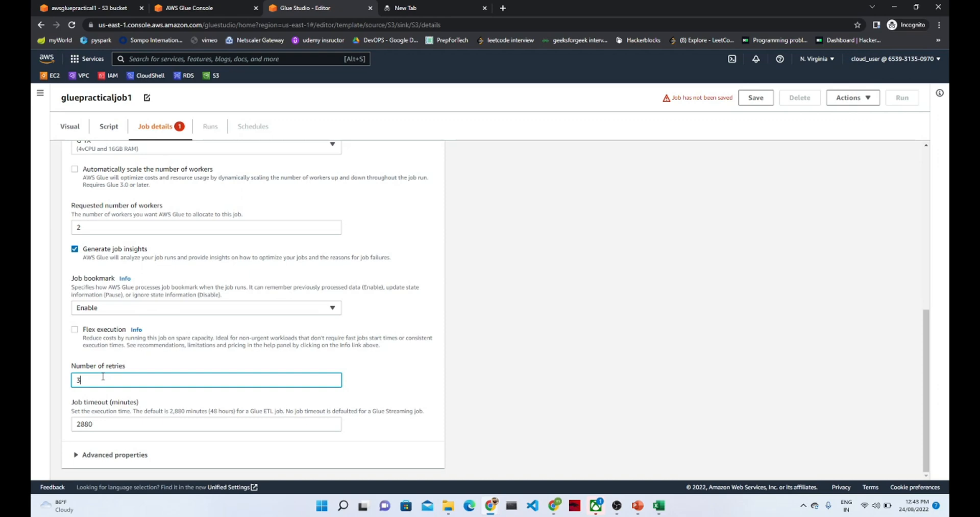
click(101, 423)
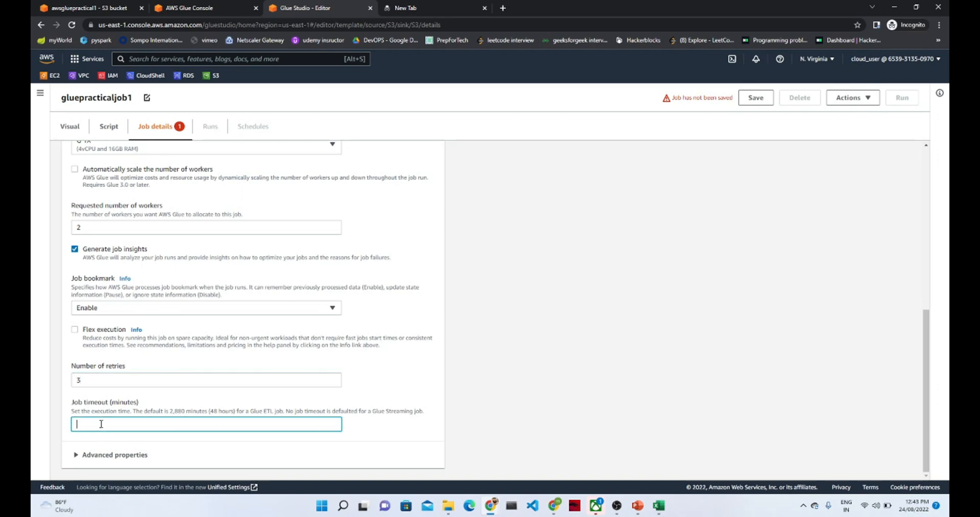
text(5)
click(656, 371)
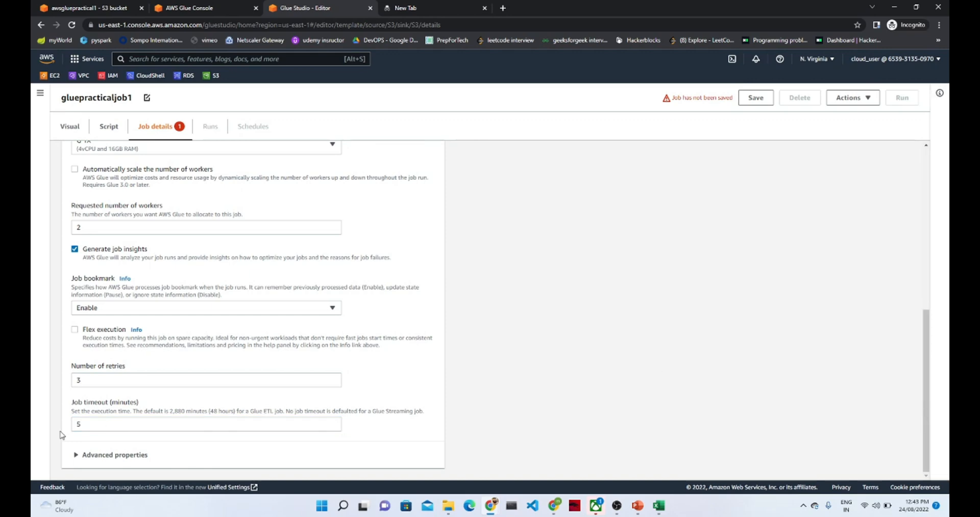
In the job's advanced properties, set the script filename to jobglue.py
click(77, 455)
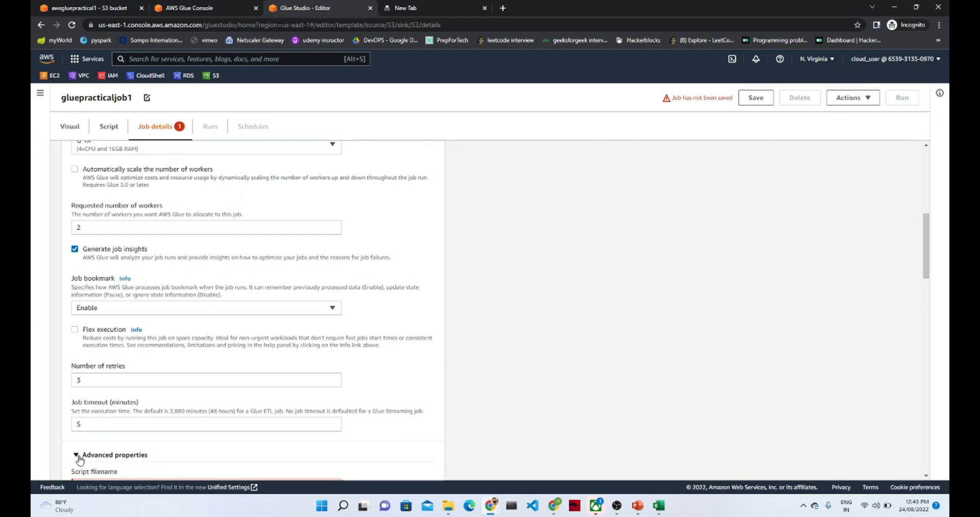
drag(925, 254, 926, 308)
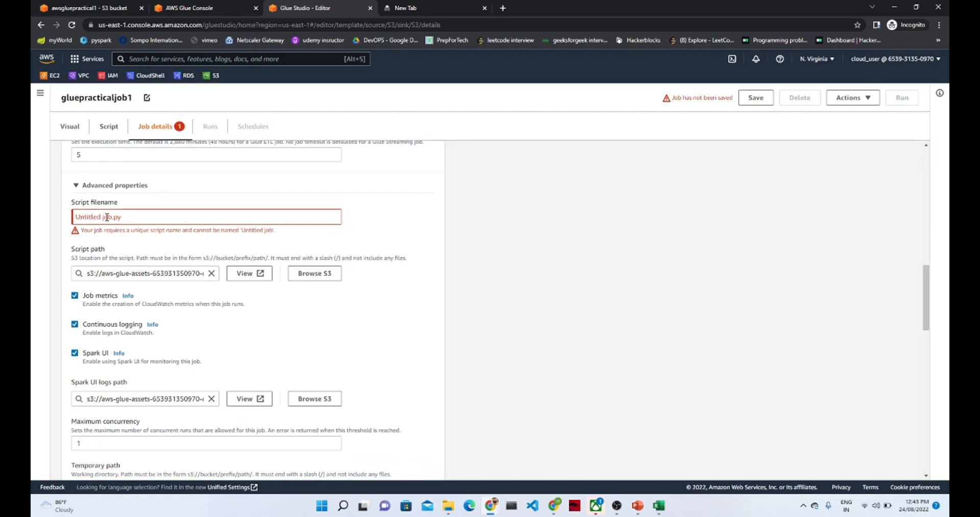
drag(111, 217, 76, 216)
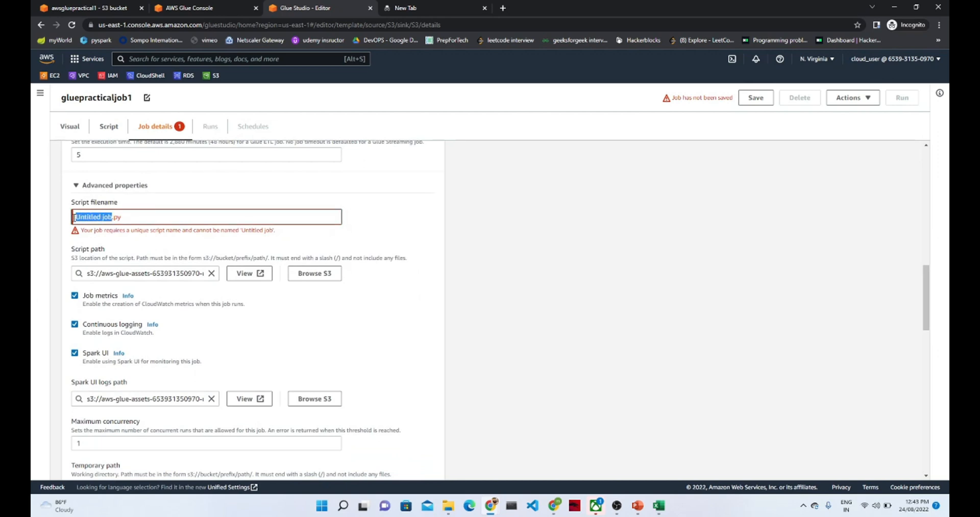
text(jobq)
text(l)
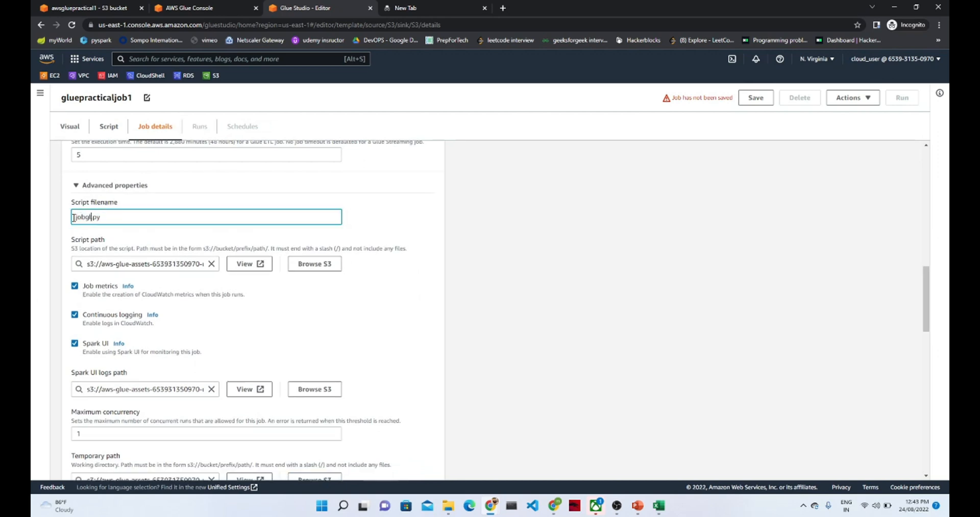
text(ue)
Choose the S3 bucket awsgluepractical1 as the job's script path
click(329, 267)
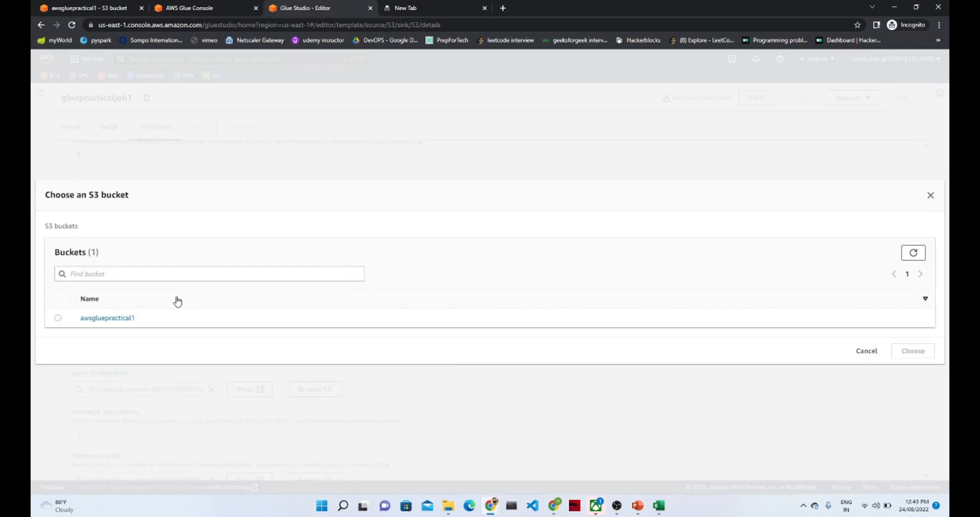
click(58, 318)
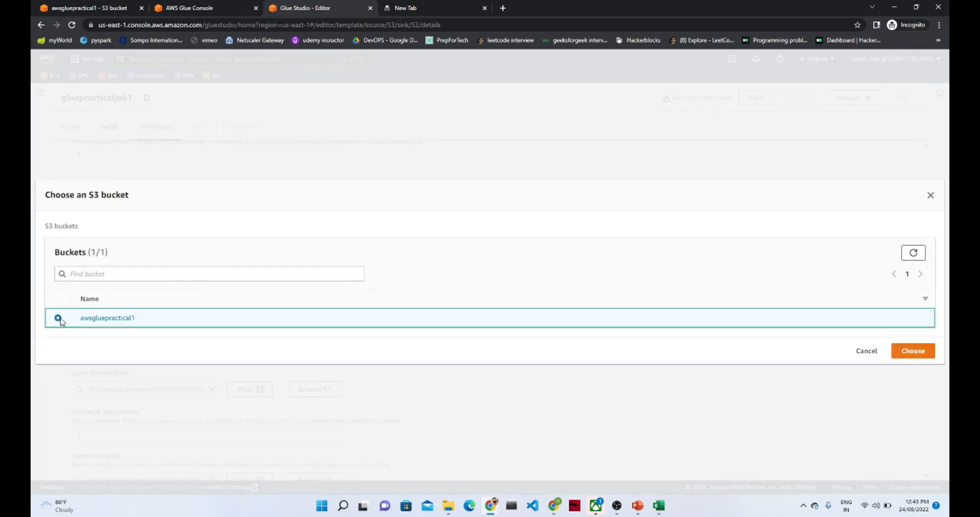
click(913, 350)
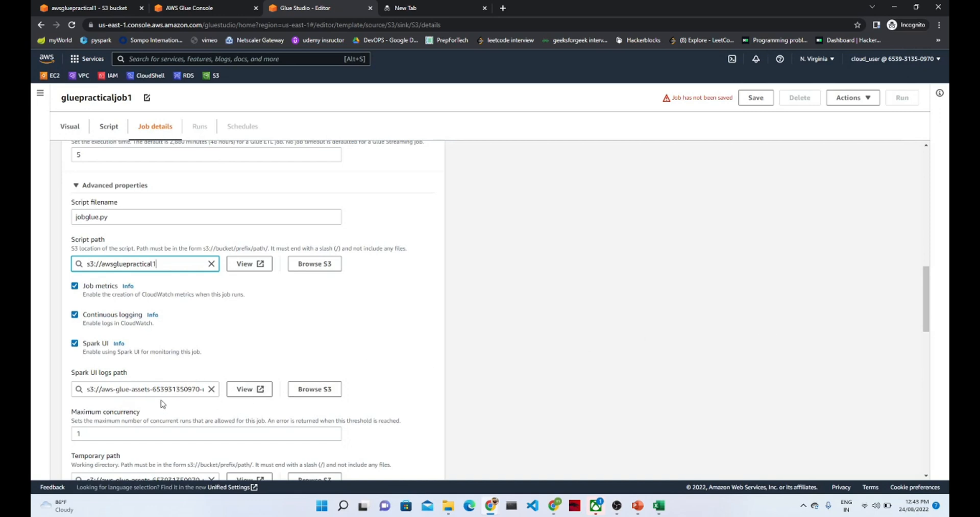
Review the remaining advanced properties, including libraries, job parameters and tags, and save the job
drag(922, 313, 910, 463)
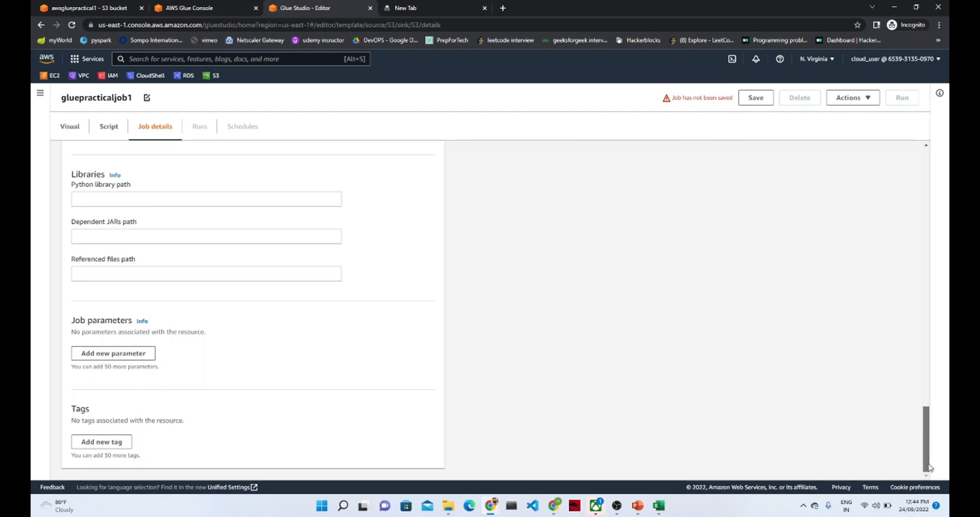
drag(930, 443, 923, 179)
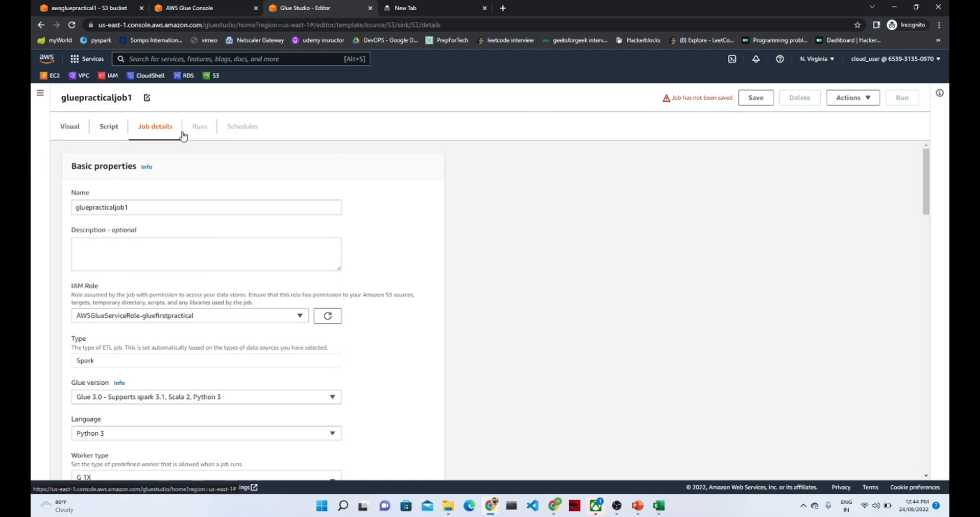
click(747, 103)
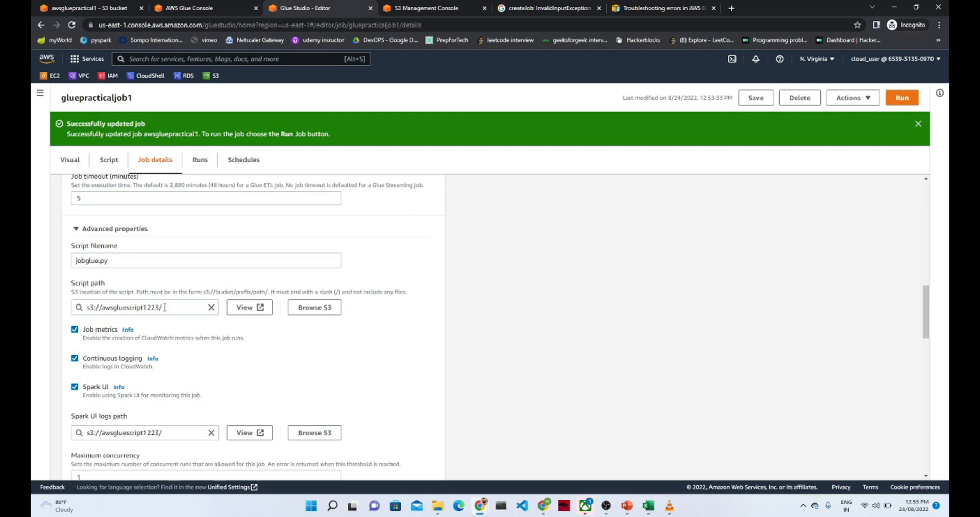
Check the script path in the job details and start a run of gluepracticaljob1
click(164, 307)
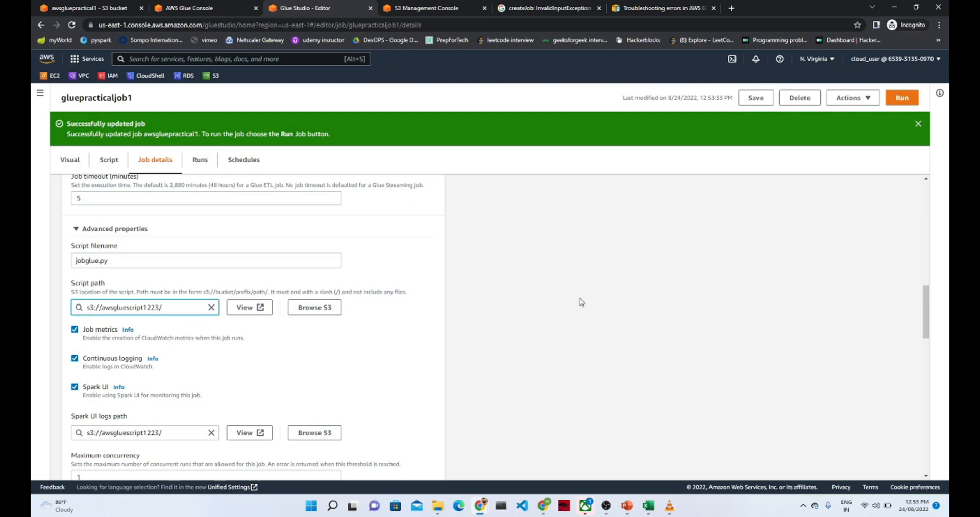
drag(925, 305, 948, 203)
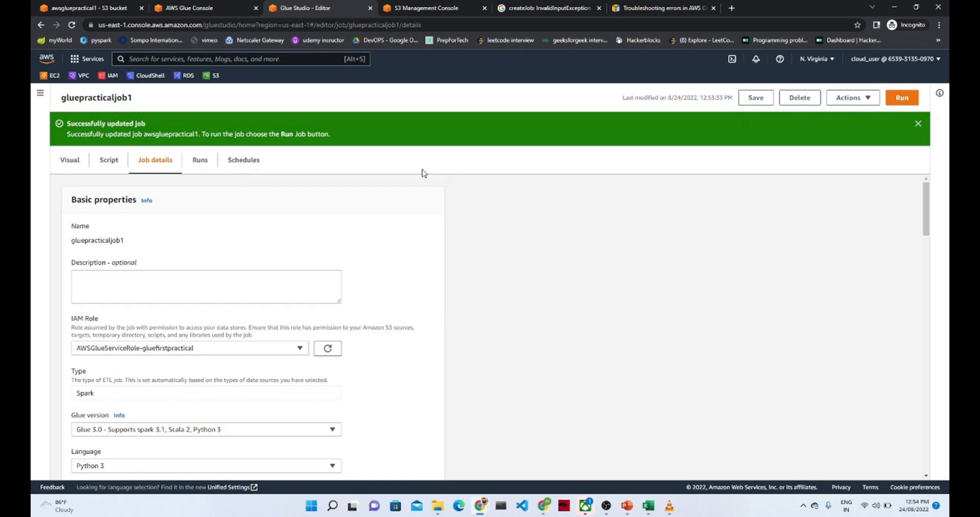
click(204, 172)
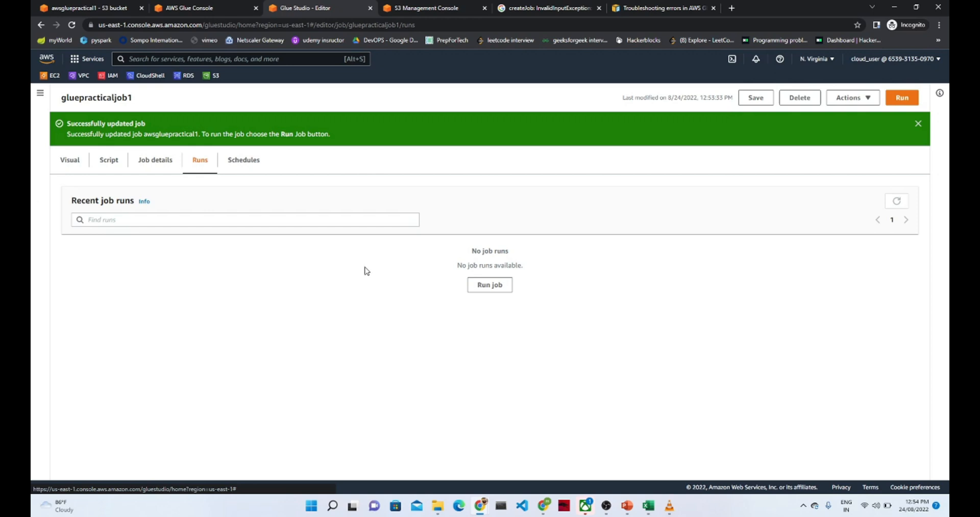
click(505, 289)
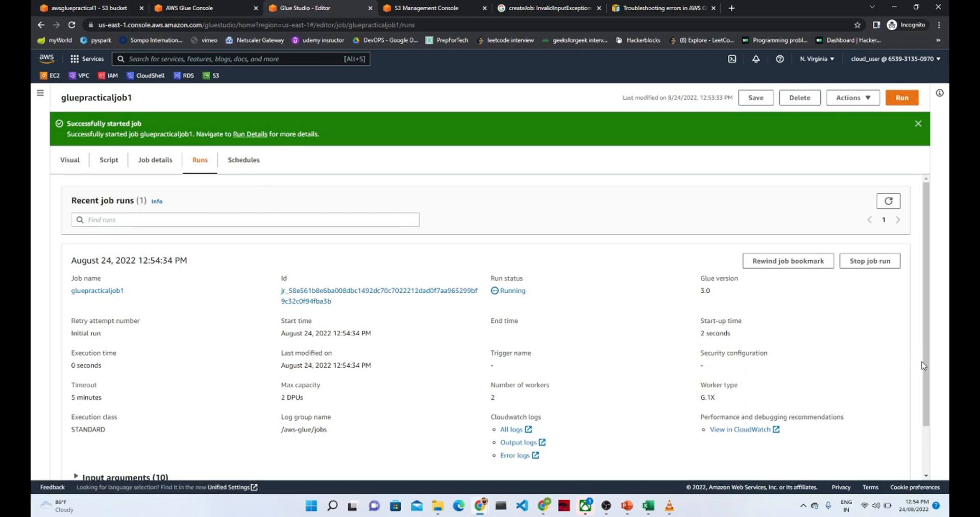
Examine the job run's status and details, and check the job's schedules before returning to its runs
drag(928, 368, 932, 404)
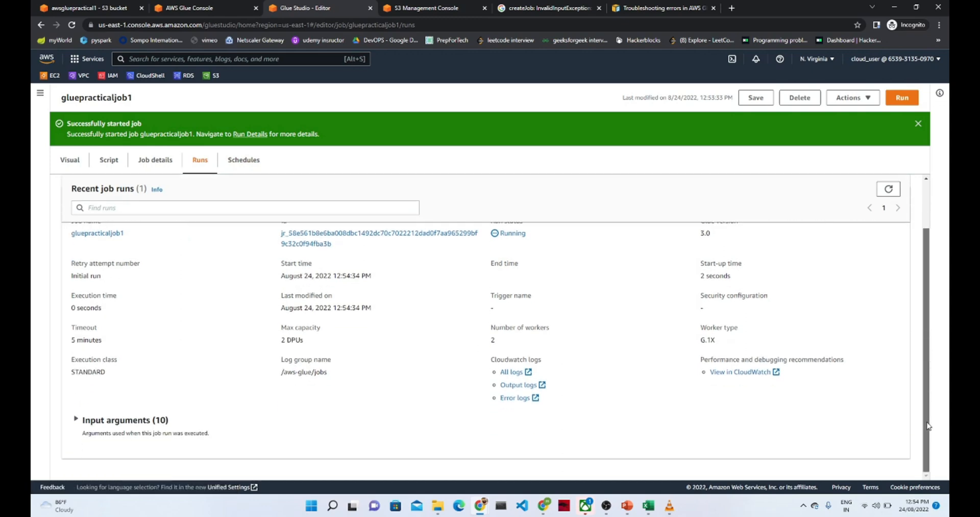
scroll(929, 414, up, 1)
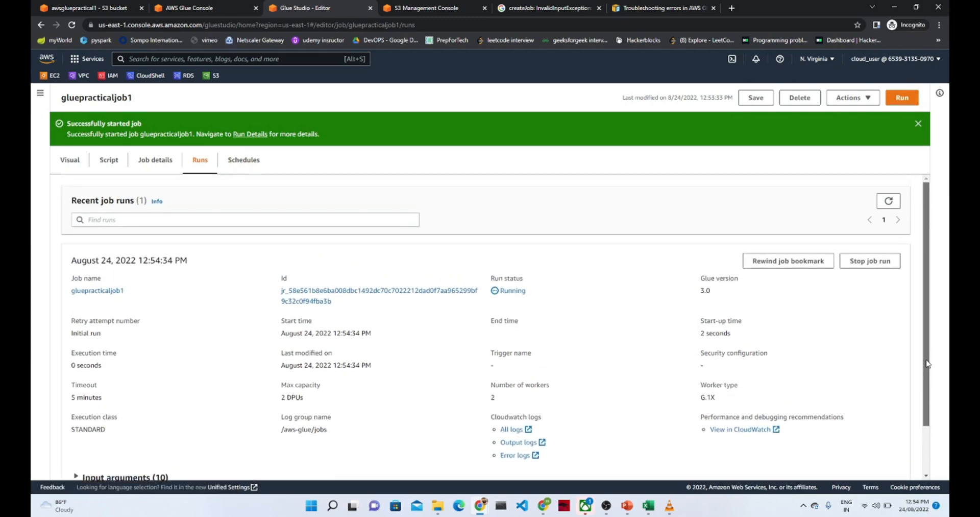
scroll(919, 408, down, 1)
scroll(912, 454, up, 1)
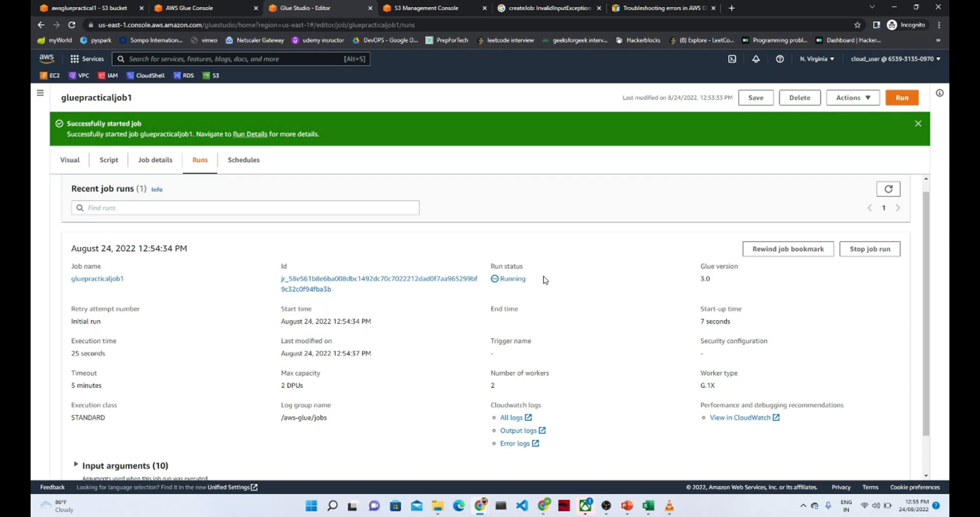
click(249, 159)
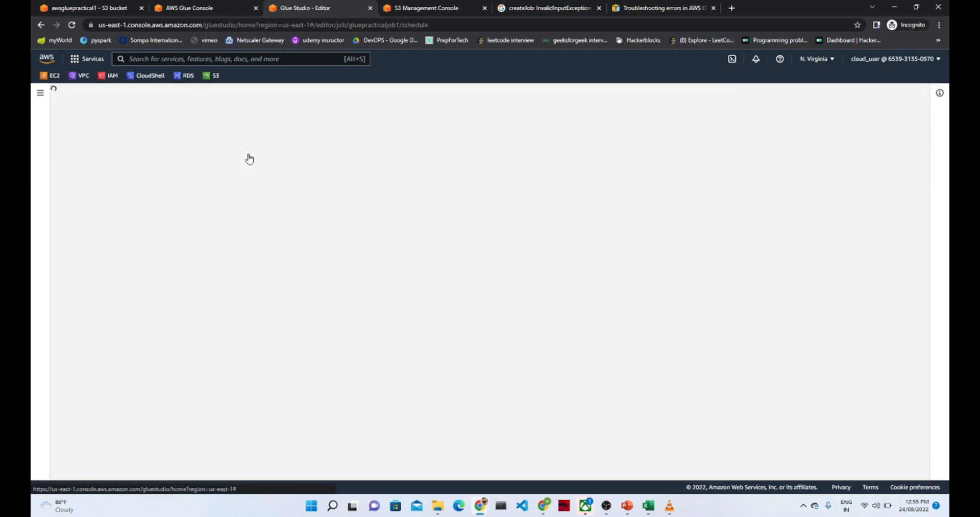
click(199, 130)
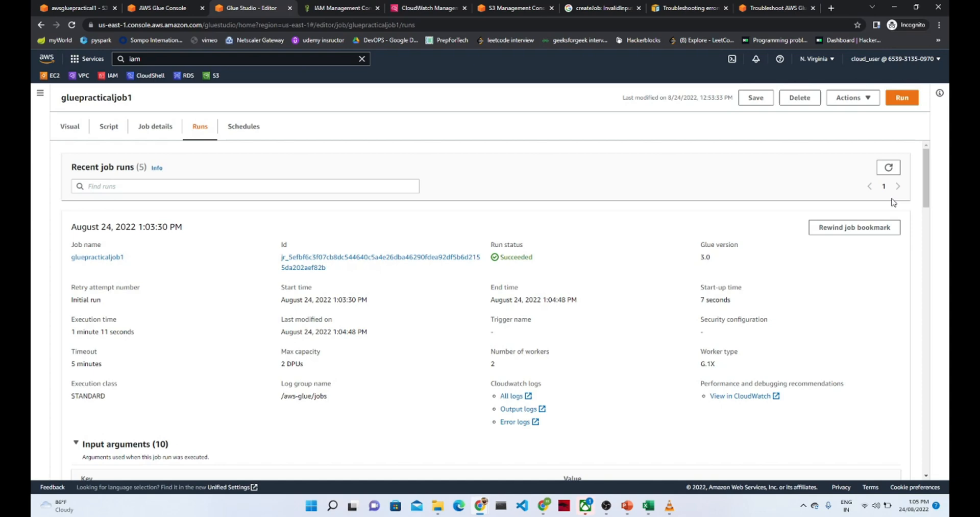
Open the AWSGlueServiceRole-gluefirstpractical role in IAM and review its attached permissions policies
click(341, 5)
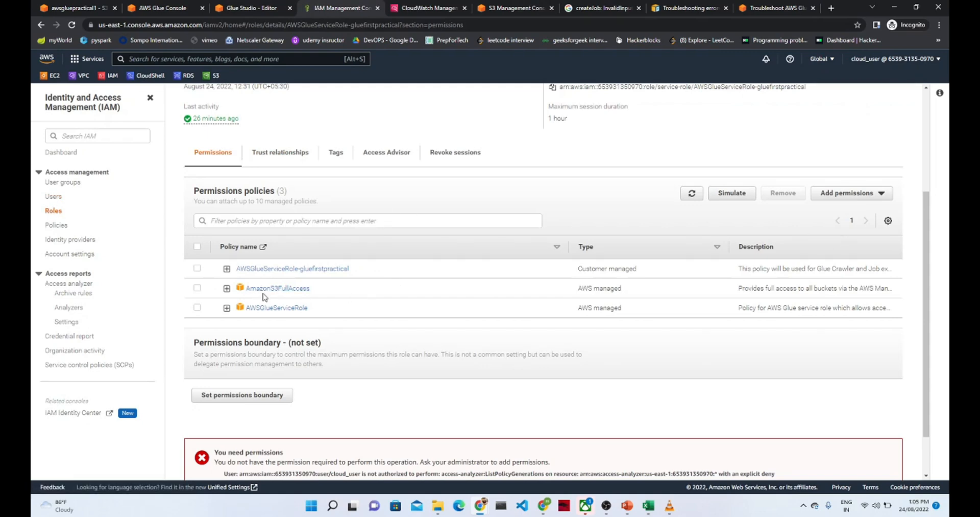
click(55, 214)
click(227, 192)
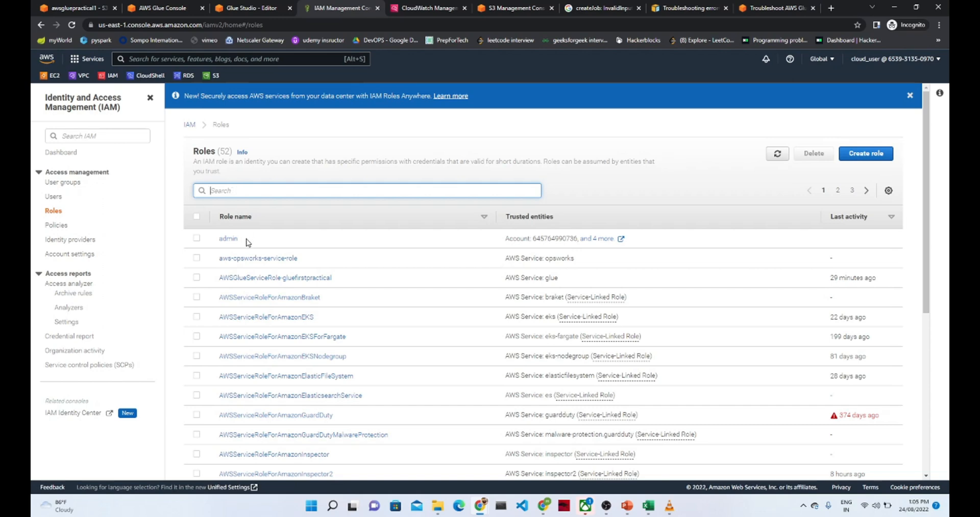
click(237, 277)
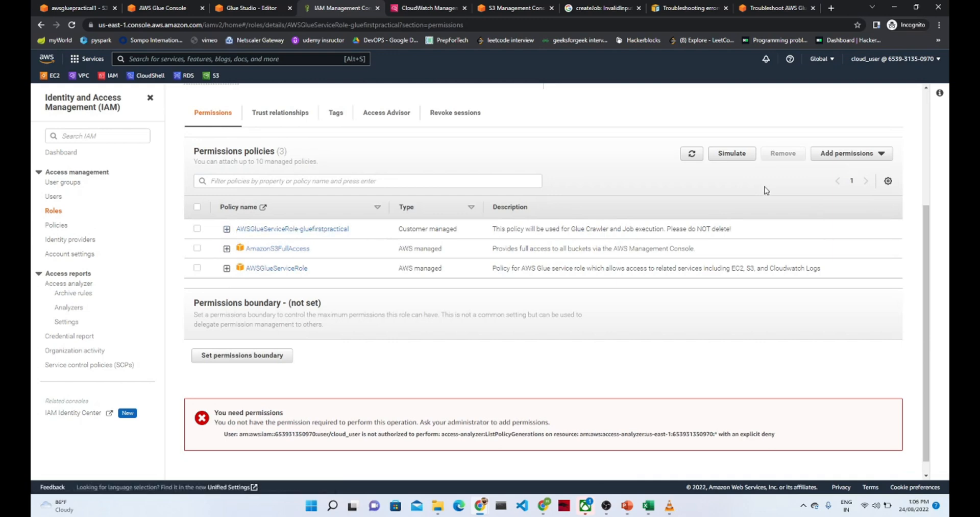
Open the page for attaching policies to the Glue role and look over the other permissions policies
click(848, 154)
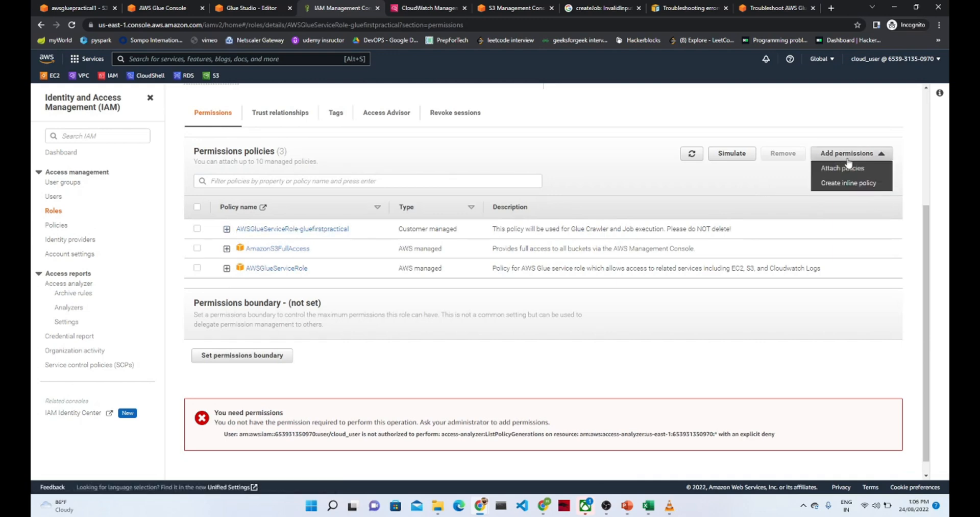
click(847, 168)
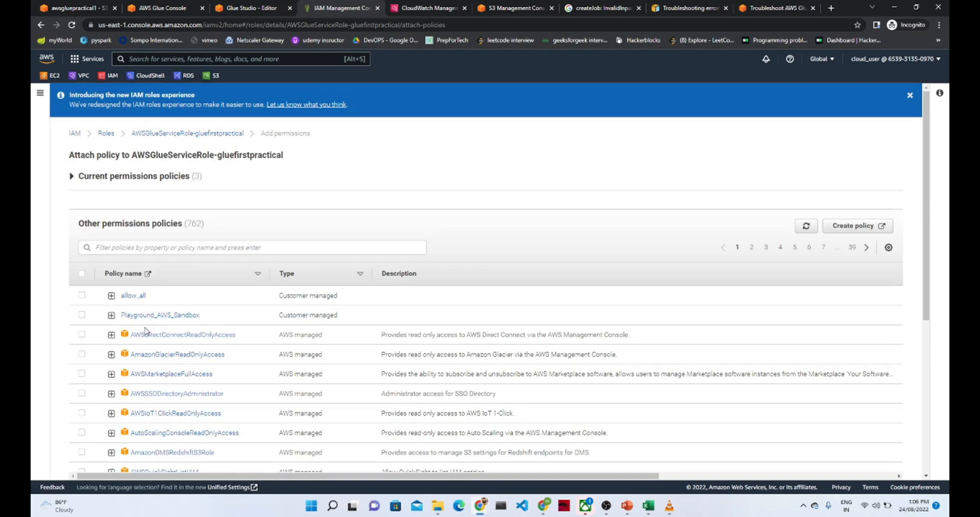
click(150, 247)
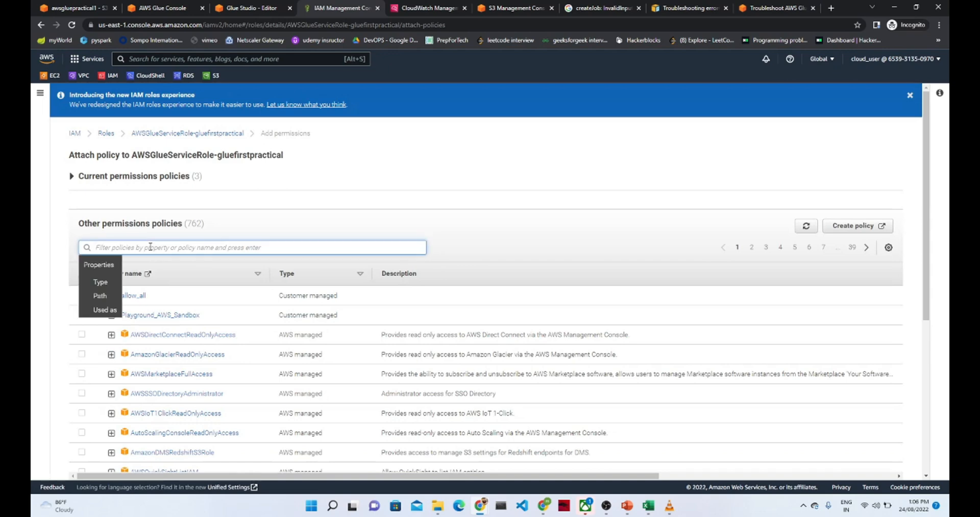
click(308, 219)
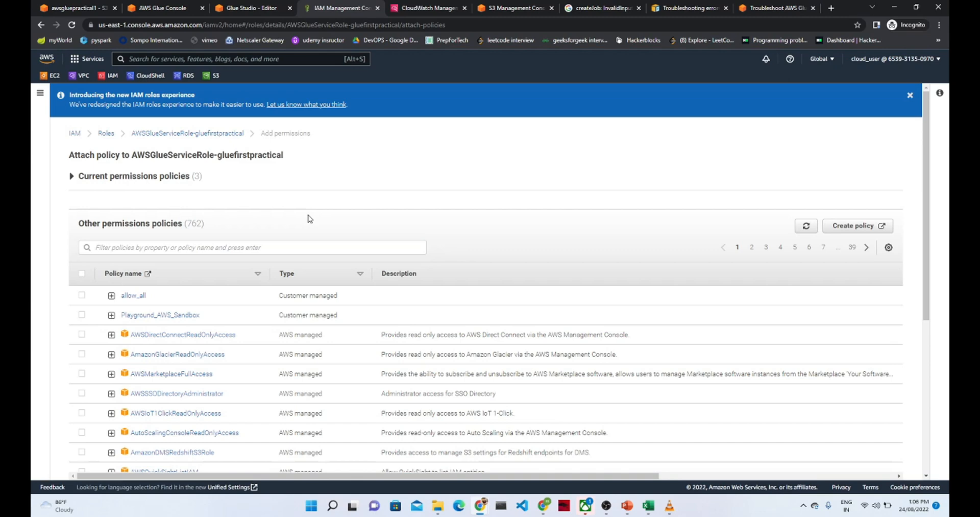
Go to the awsgluepractical1 bucket in S3 and open the job's output object run-S3bucket_node3-1-part-r-00000
click(242, 6)
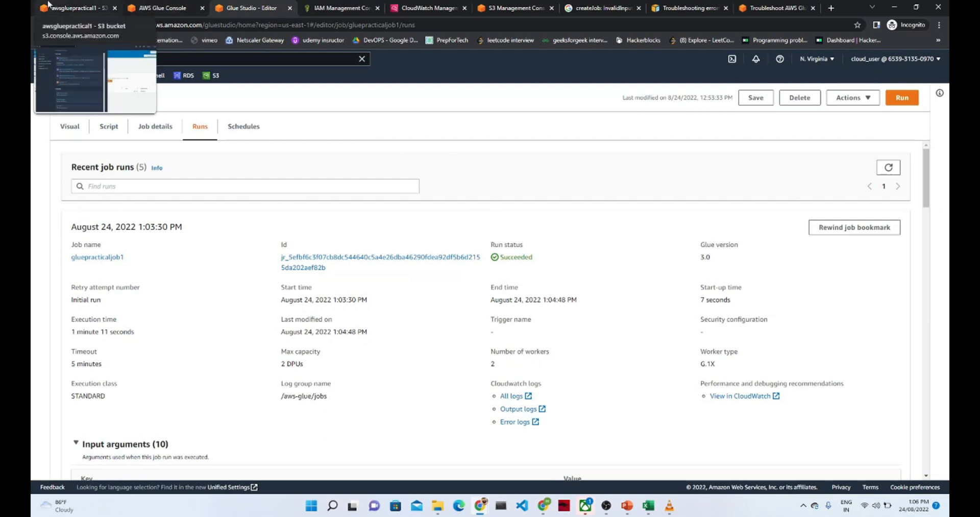
click(516, 7)
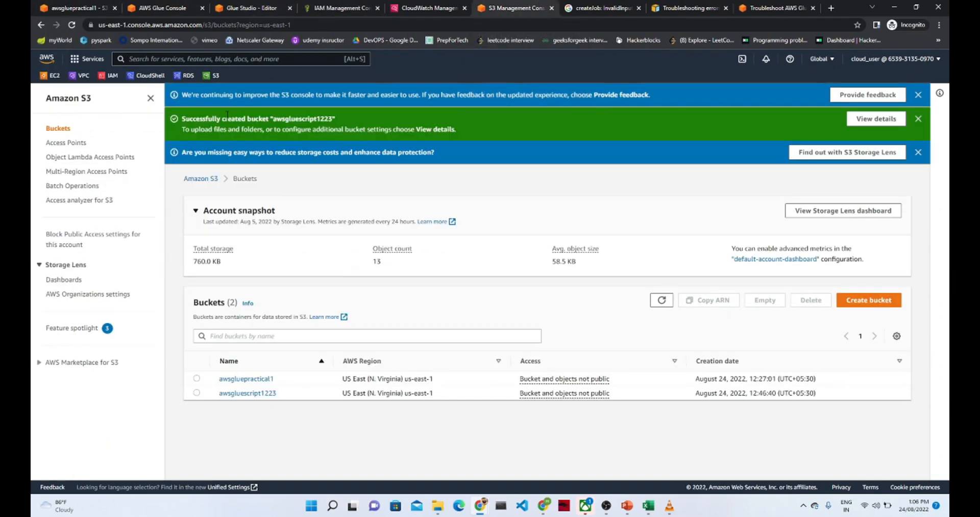
click(57, 130)
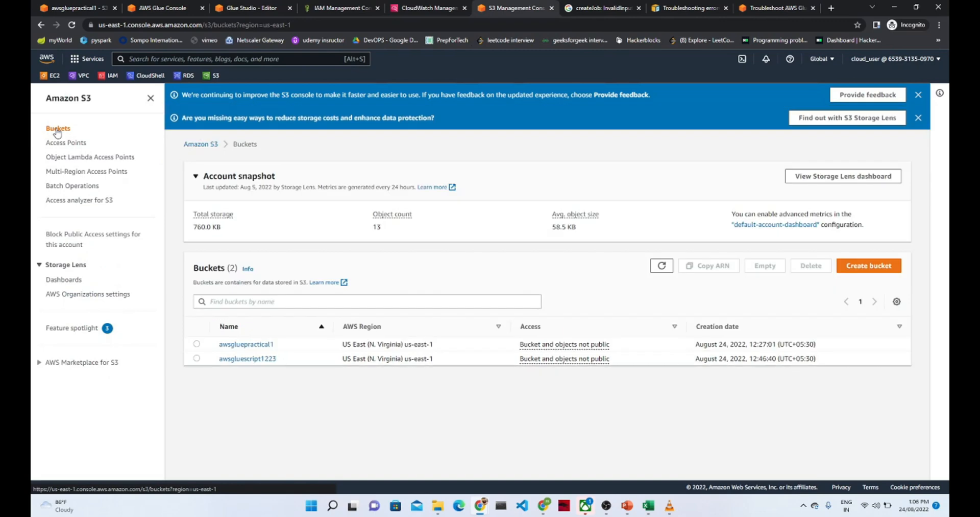
click(246, 344)
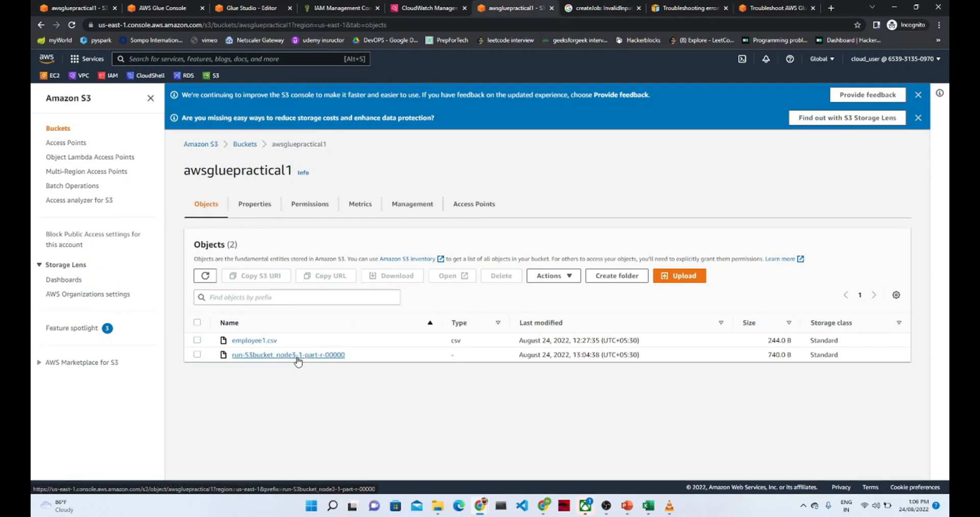
click(249, 356)
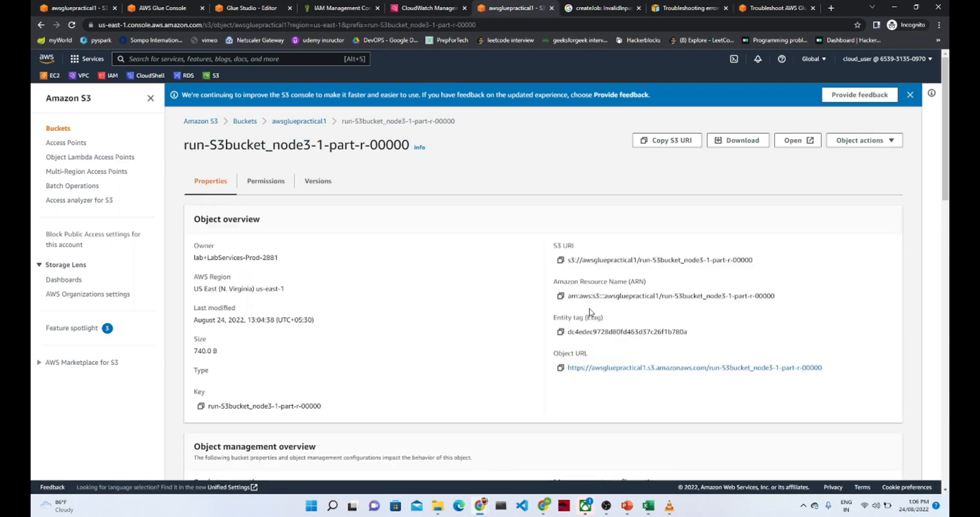
mouse_move(945, 171)
mouse_down()
mouse_move(944, 234)
mouse_move(946, 165)
mouse_up()
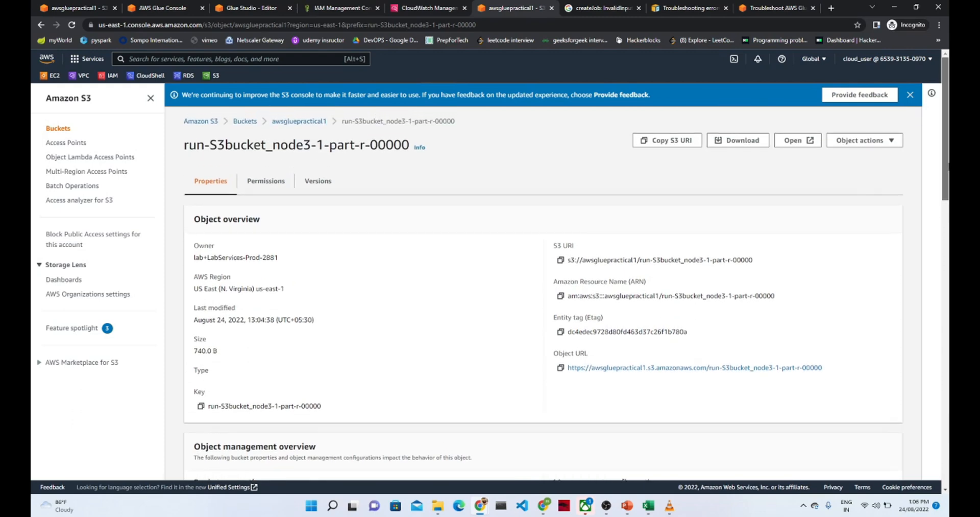
Download the job's output object and show the downloaded file in its folder
click(748, 146)
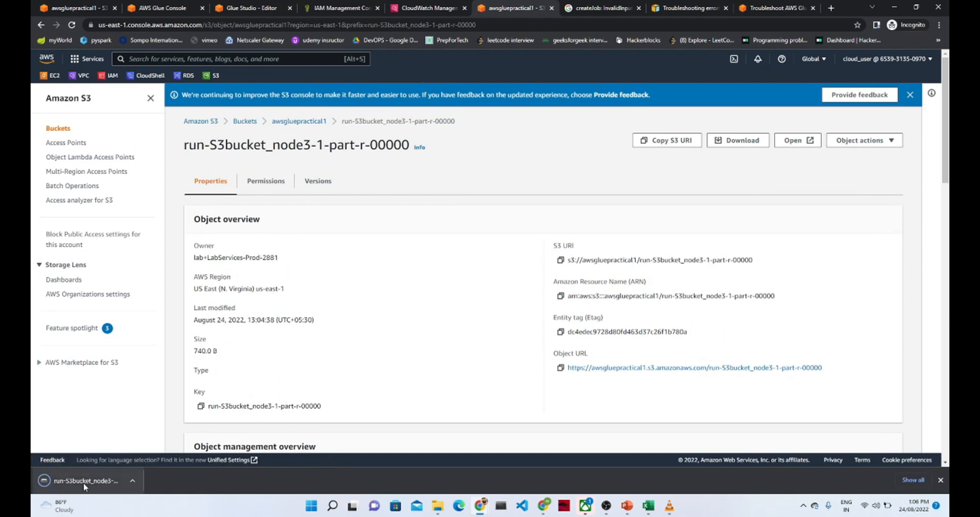
click(132, 481)
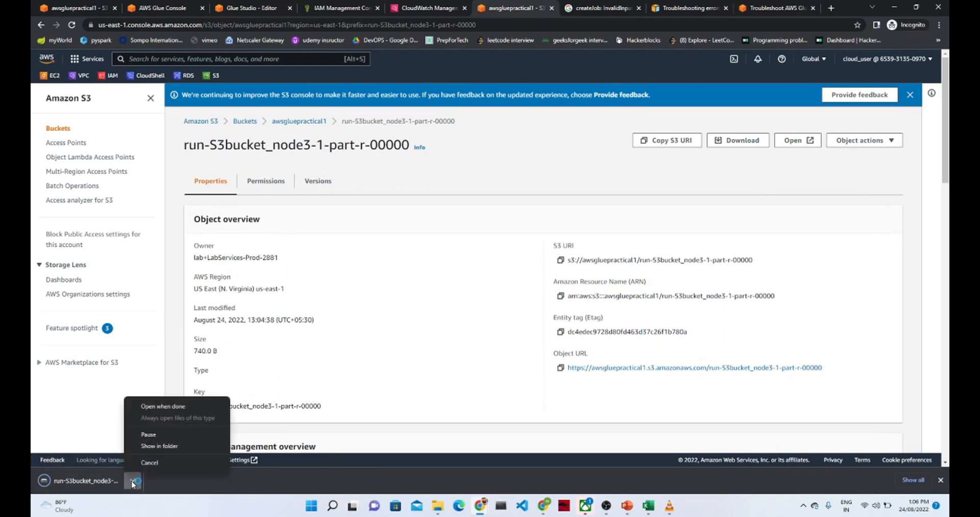
click(152, 445)
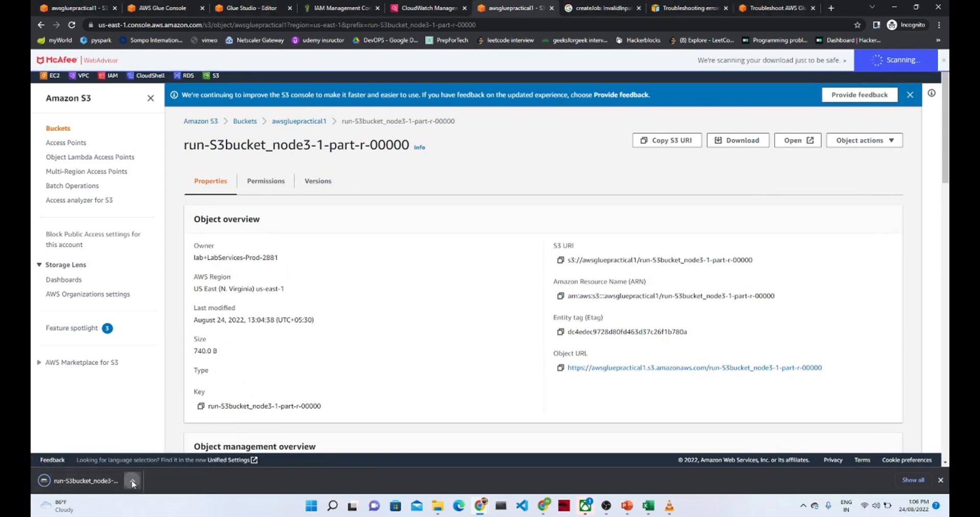
click(132, 482)
click(148, 446)
click(99, 481)
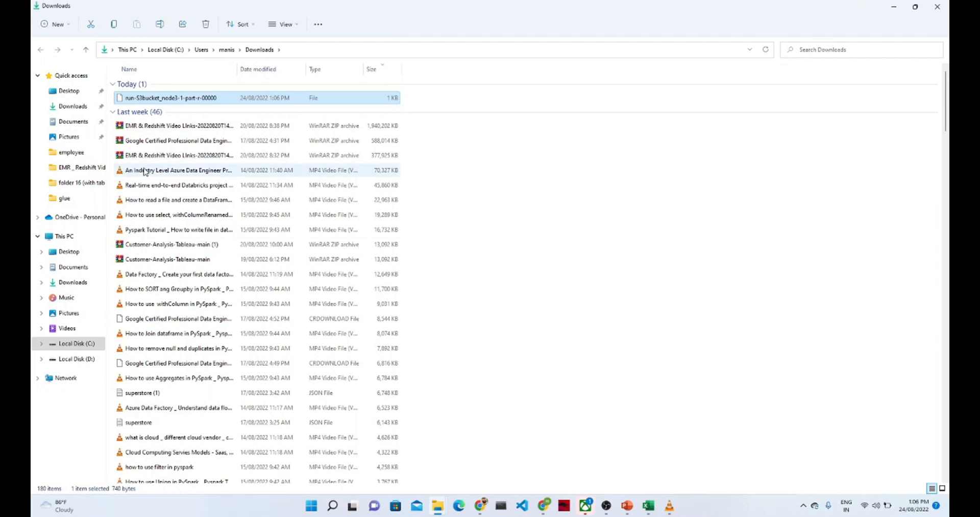
Open the downloaded run-S3bucket_node3-1-part-r-00000 file with Notepad and maximize its window
right_click(139, 100)
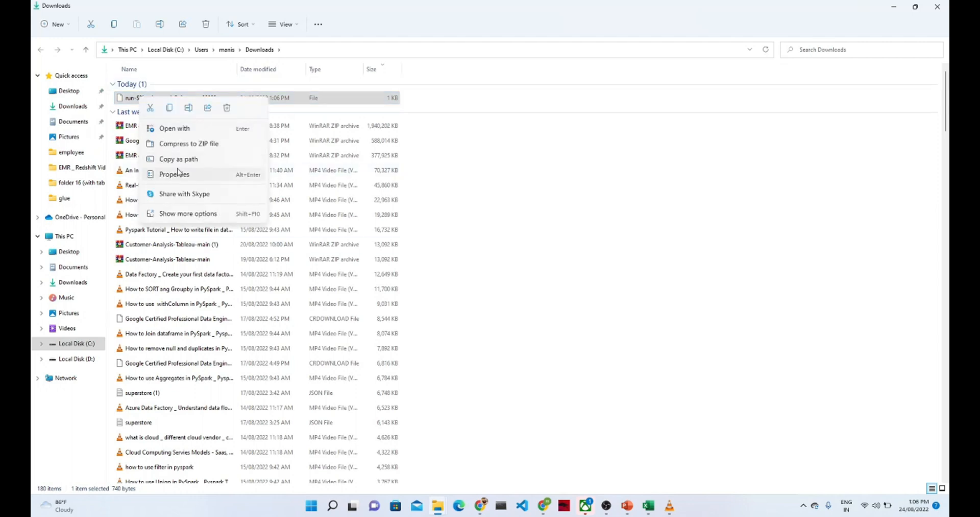
click(184, 134)
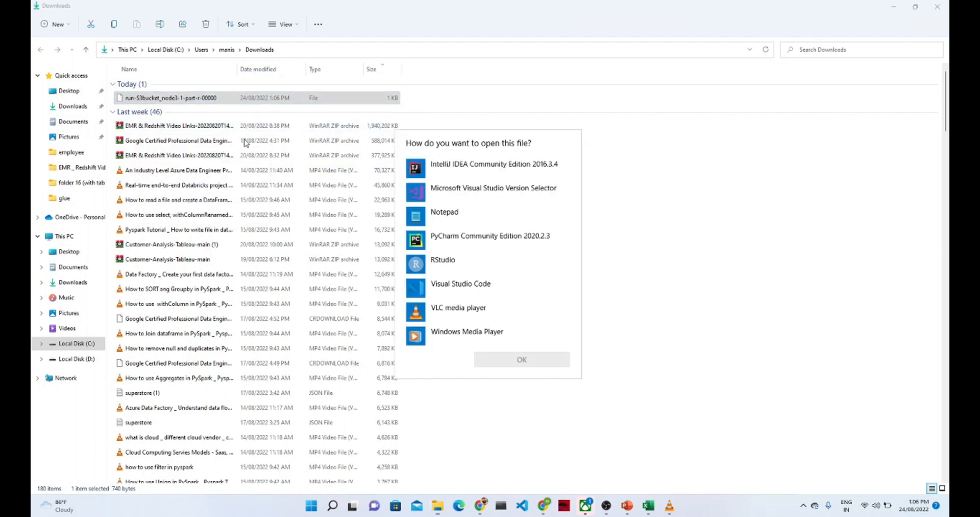
click(451, 214)
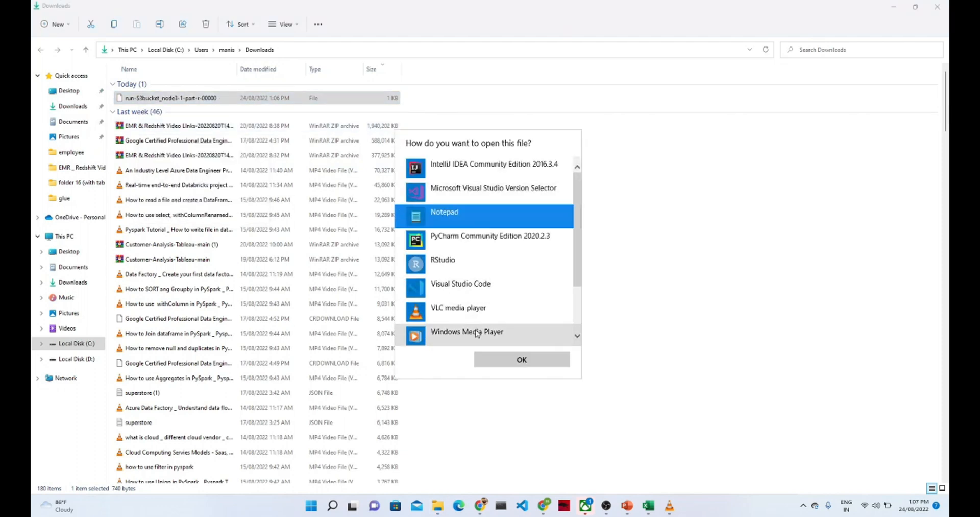
click(486, 364)
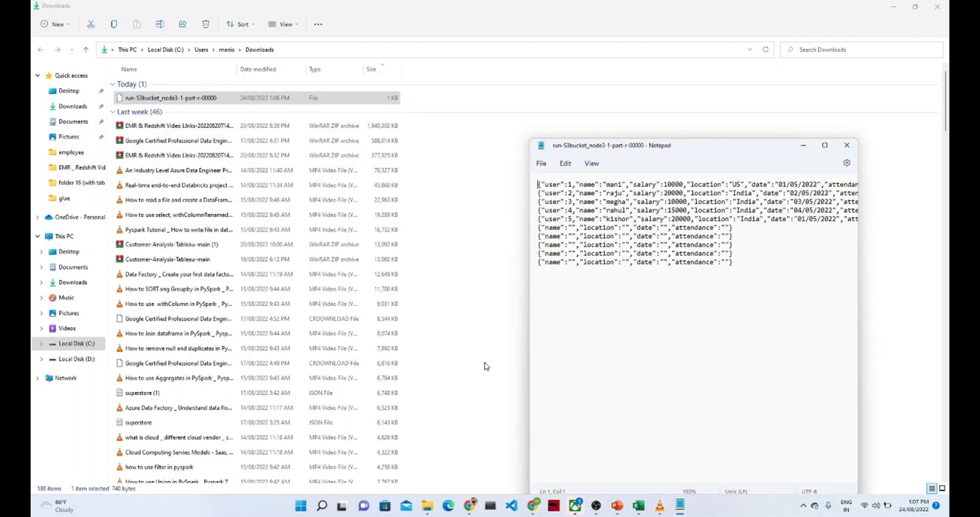
click(826, 145)
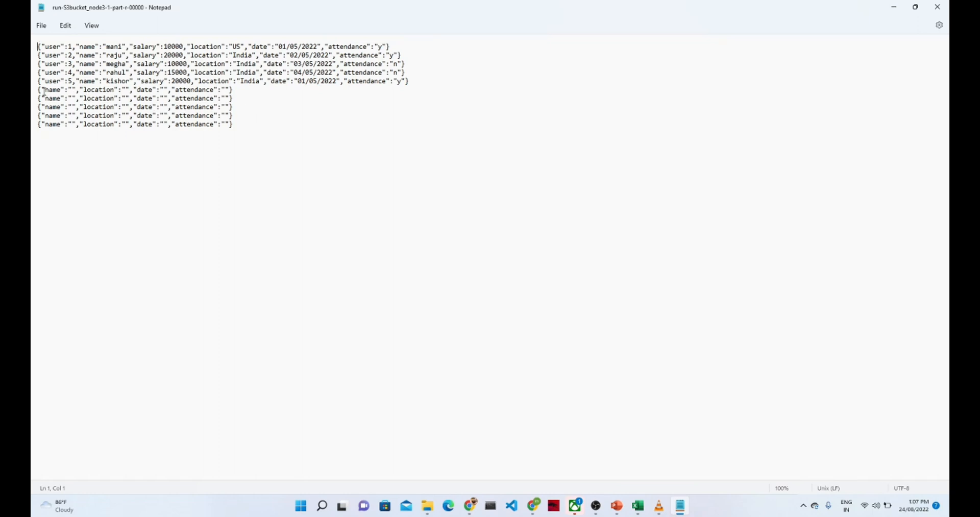
Examine the filled and empty JSON records in the output file, and return to the S3 object page in the browser
drag(41, 89, 134, 125)
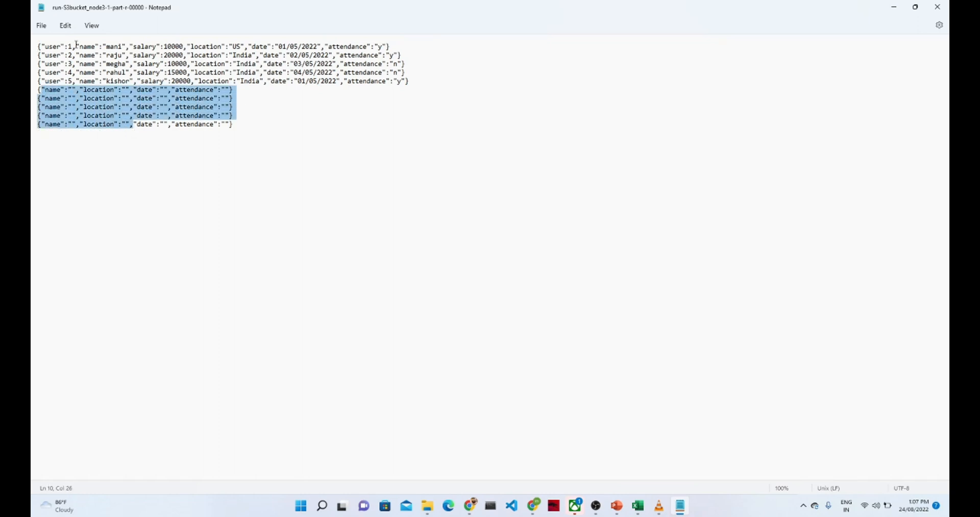
drag(61, 55, 137, 65)
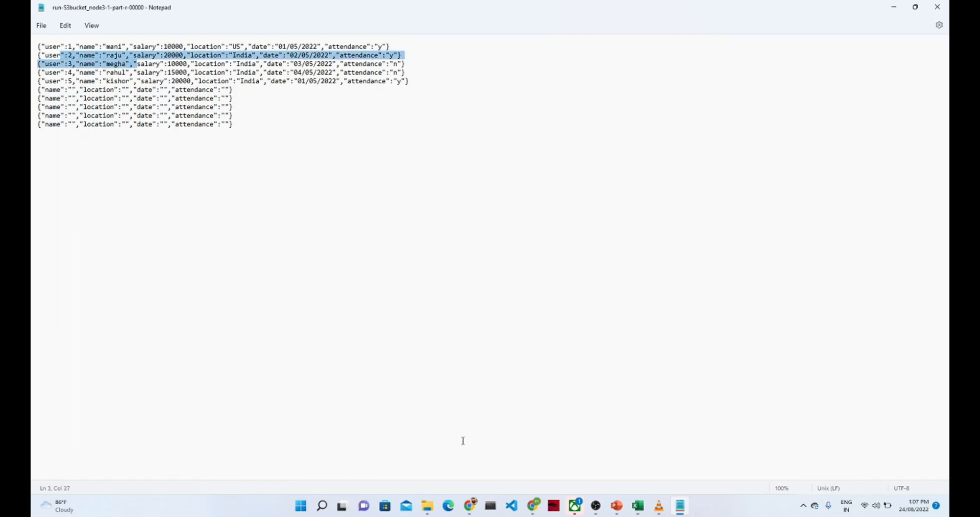
mouse_move(469, 505)
click(539, 433)
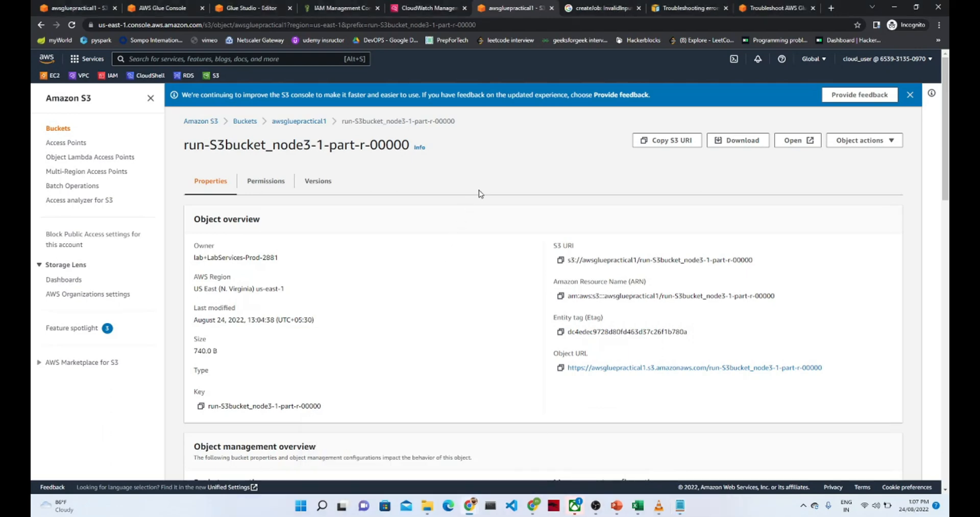
mouse_move(597, 510)
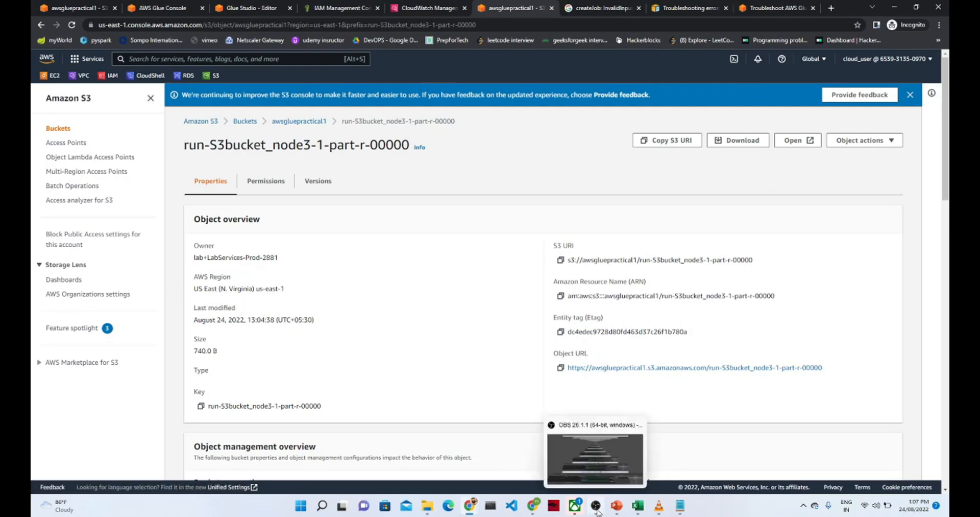